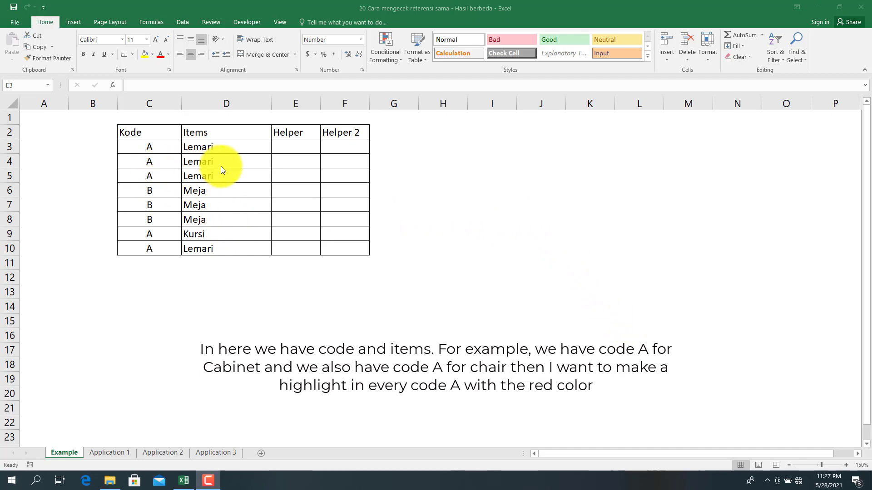
- Examine the Kode and Items entries in rows 3 and 9, and the block C3:F5
{"action": "left_click", "coordinate": [155, 152]}
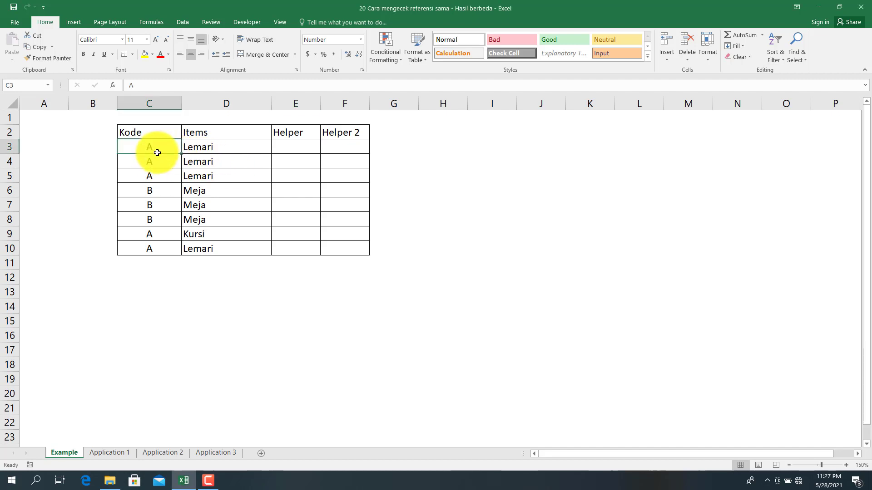
{"action": "left_click", "coordinate": [206, 151]}
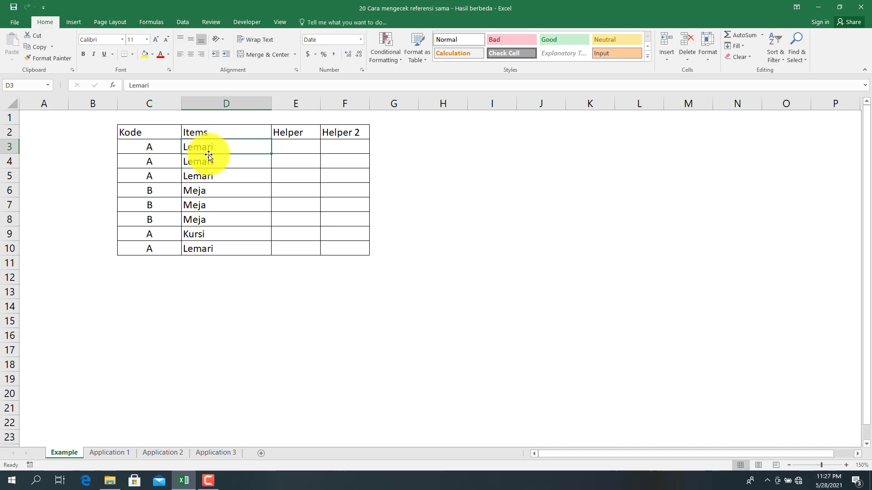
{"action": "left_click", "coordinate": [151, 234]}
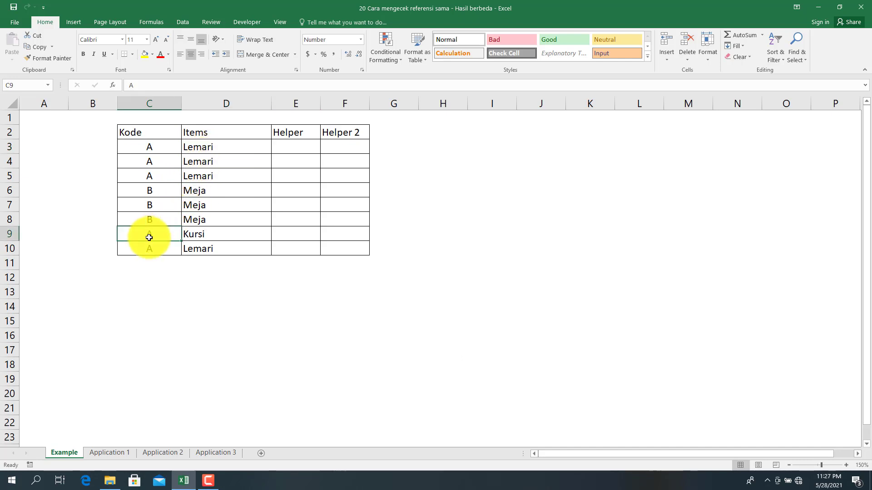
{"action": "left_click", "coordinate": [197, 235]}
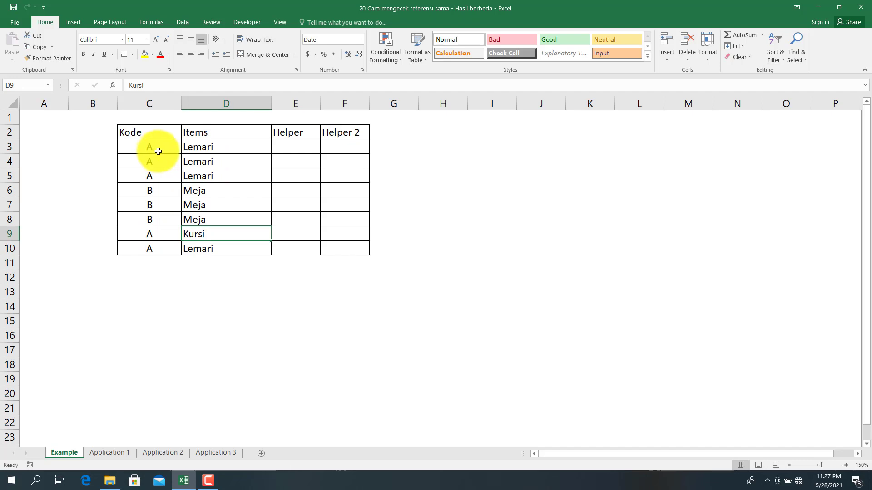
{"action": "left_click_drag", "start_coordinate": [158, 151], "coordinate": [363, 173]}
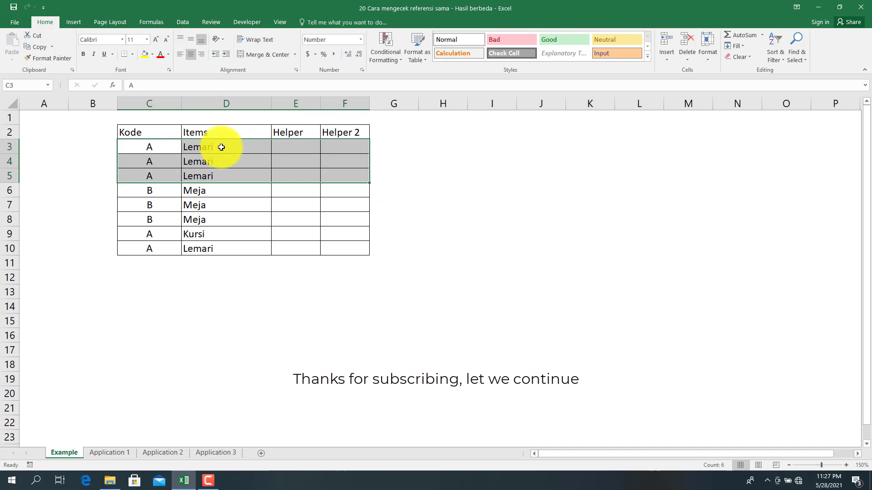
- Write the formula =vlookup(C3,C2:D2,2,0) in the first Helper cell, E3
{"action": "left_click", "coordinate": [293, 144]}
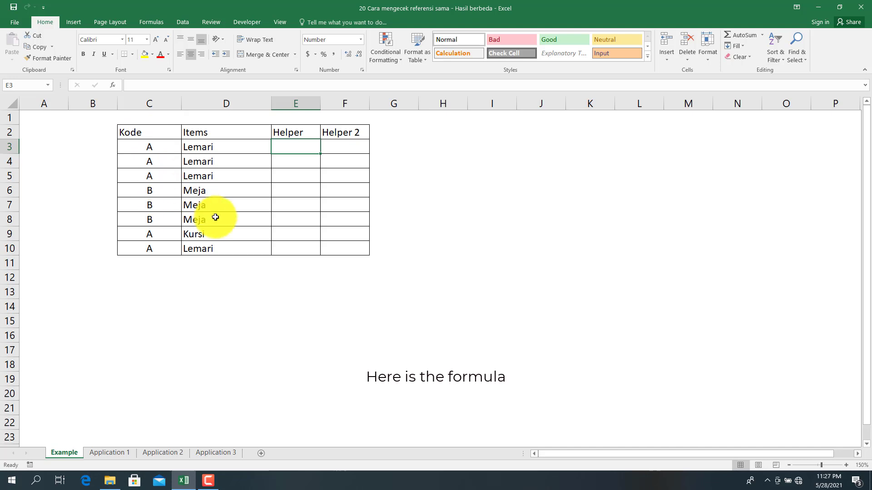
{"action": "type", "text": "=vloku"}
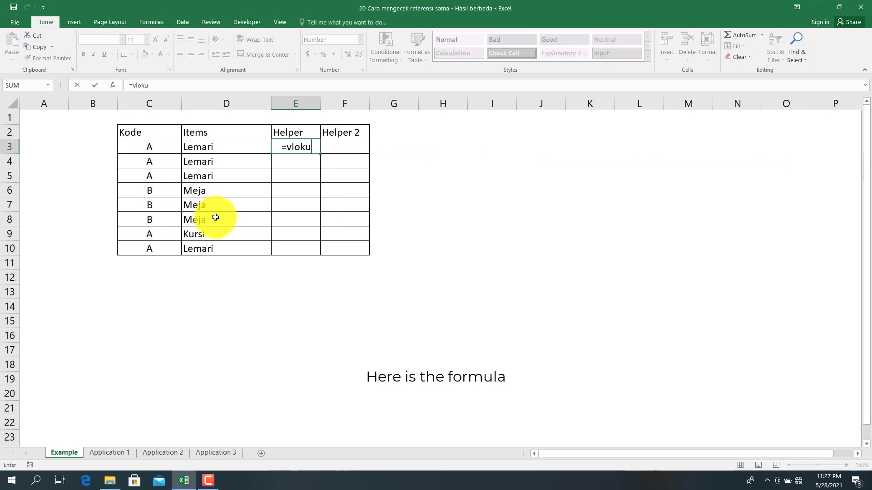
{"action": "key", "text": "BackSpace"}
{"action": "key", "text": "BackSpace"}
{"action": "type", "text": "okup("}
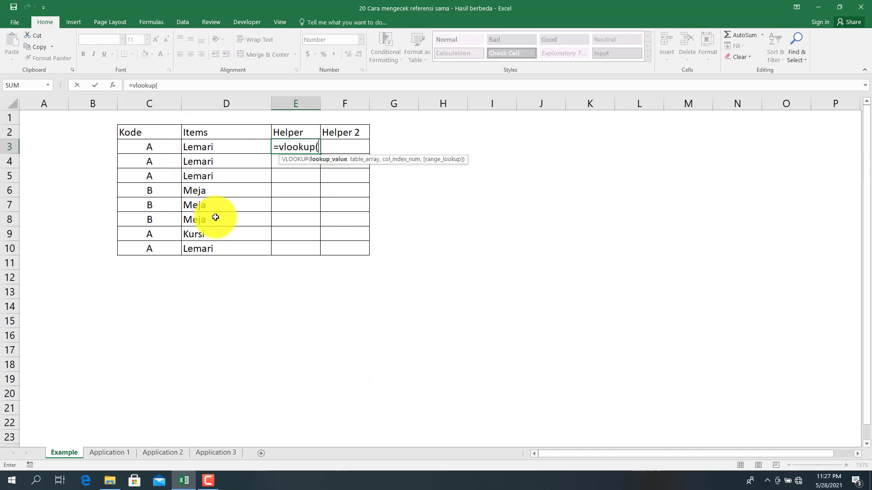
{"action": "left_click", "coordinate": [157, 147]}
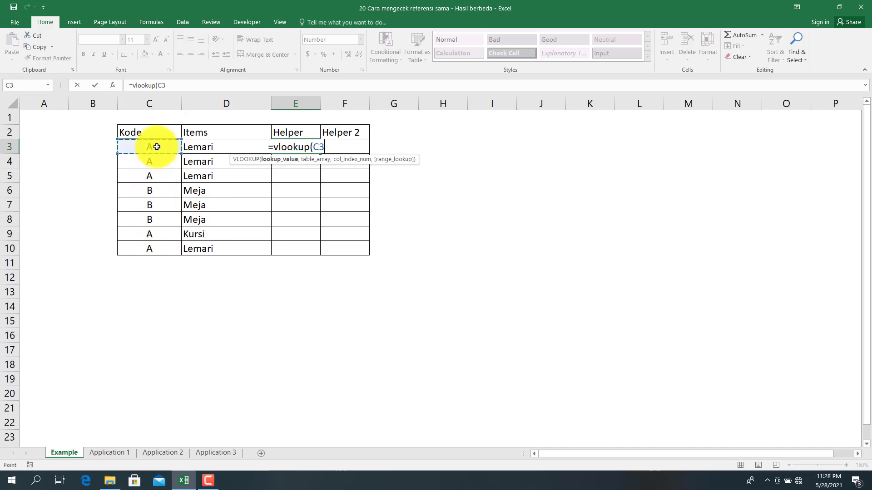
{"action": "type", "text": ","}
{"action": "left_click_drag", "start_coordinate": [164, 133], "coordinate": [190, 136]}
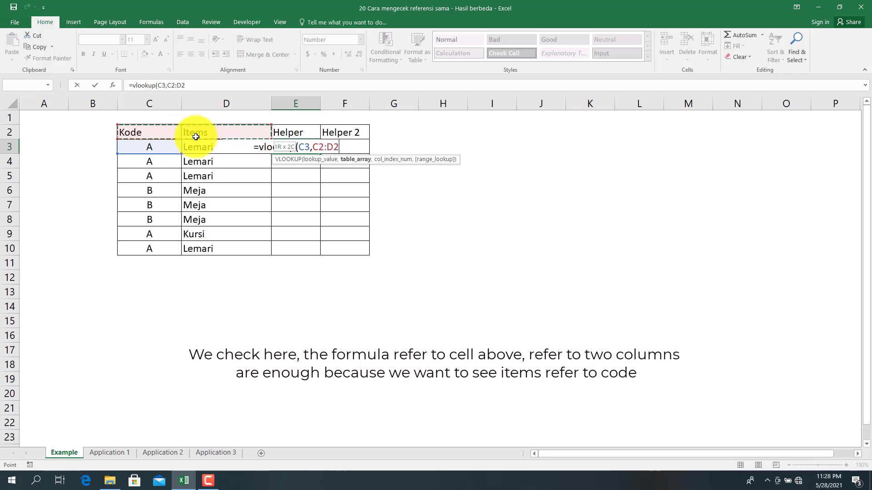
{"action": "left_click_drag", "start_coordinate": [196, 136], "coordinate": [195, 137]}
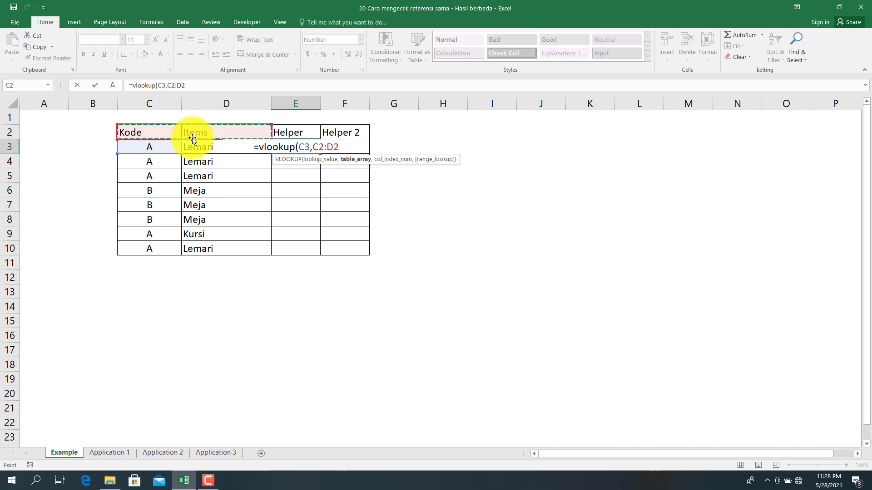
{"action": "type", "text": ",2,0)"}
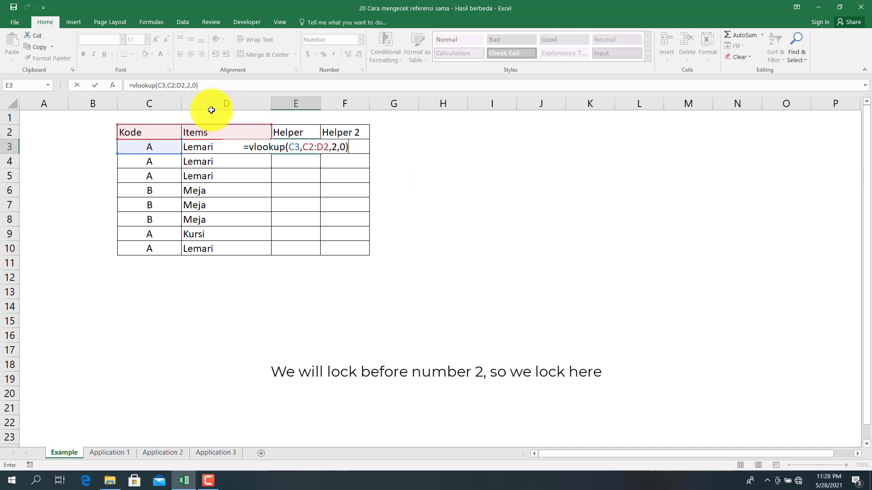
- Lock the starting row of the lookup range in E3's formula as C$2:D2 and commit it
{"action": "left_click", "coordinate": [172, 87]}
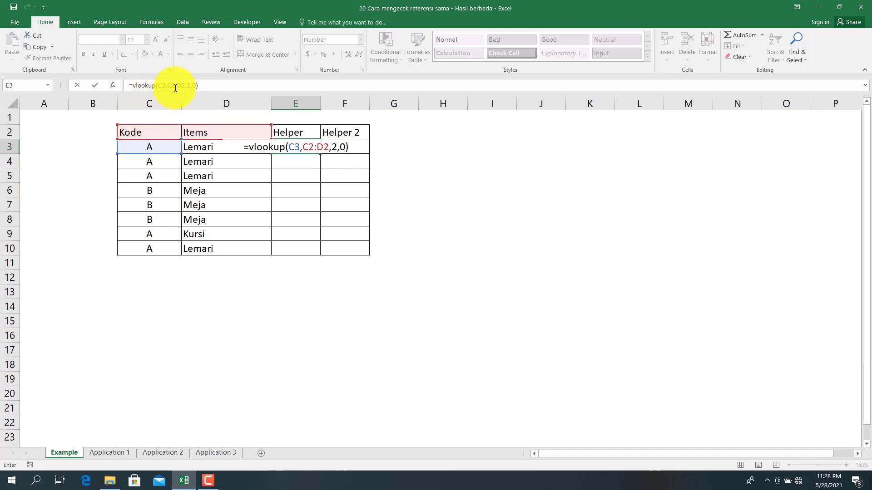
{"action": "left_click", "coordinate": [168, 86]}
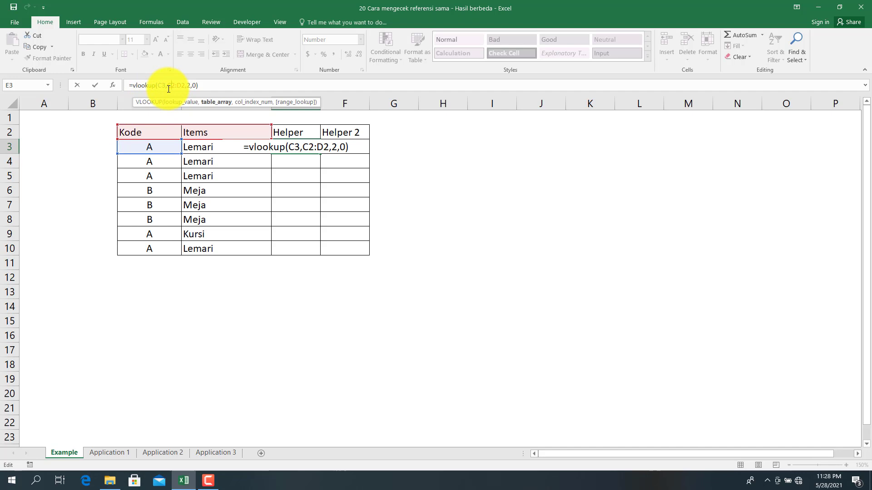
{"action": "type", "text": "$"}
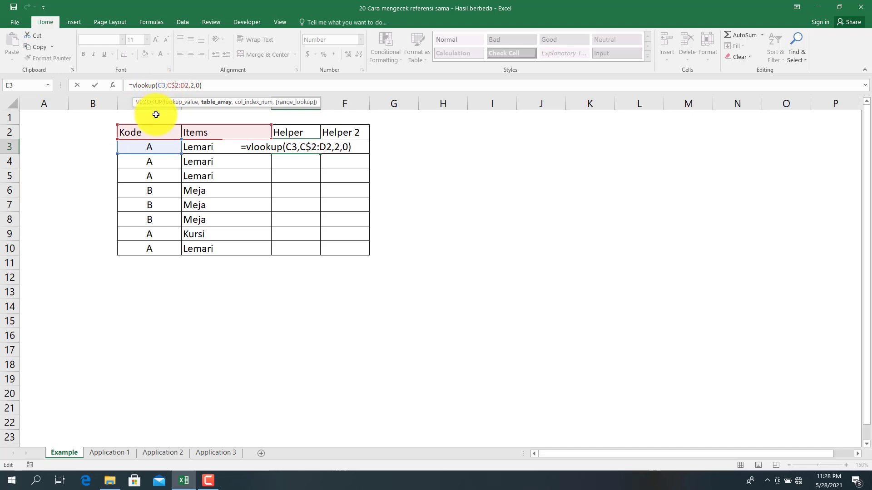
{"action": "key", "text": "Return"}
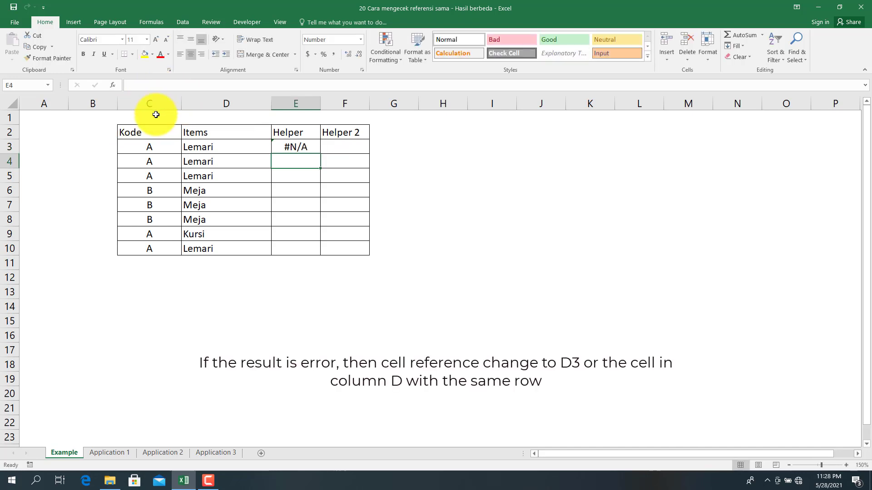
- Wrap E3's VLOOKUP in IFERROR with D3 as the value returned on error
{"action": "left_click", "coordinate": [295, 144]}
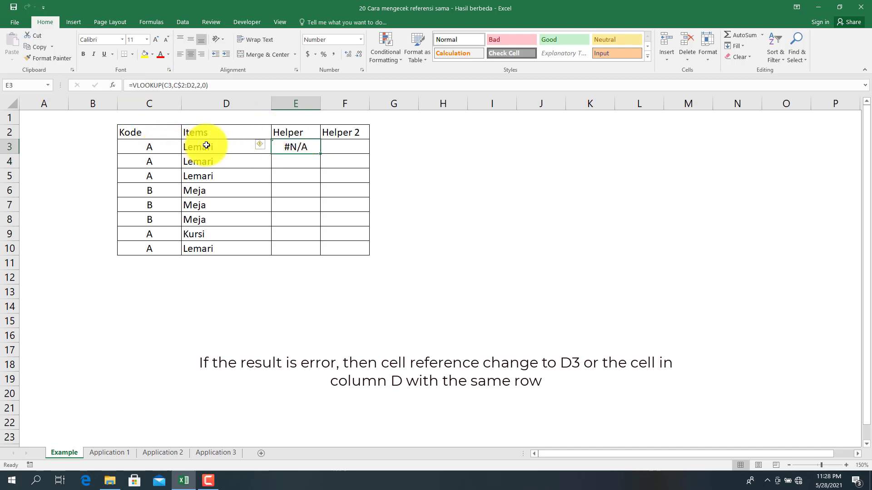
{"action": "left_click", "coordinate": [142, 85]}
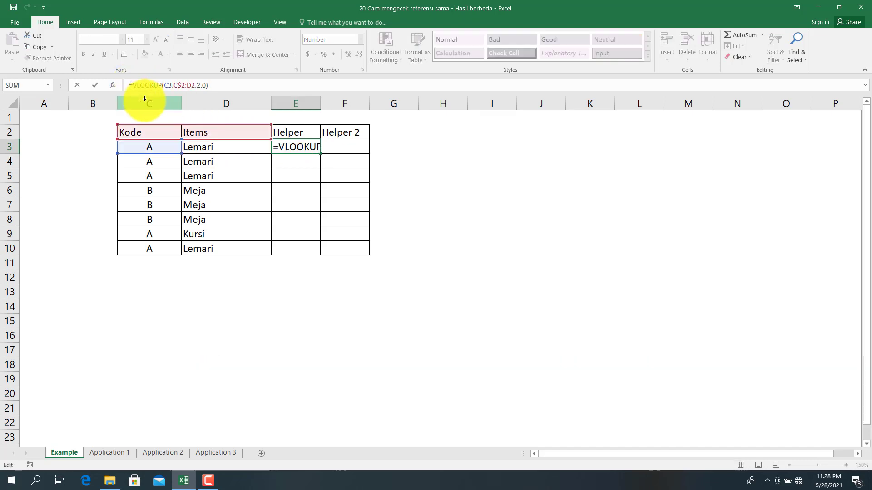
{"action": "type", "text": "iferro"}
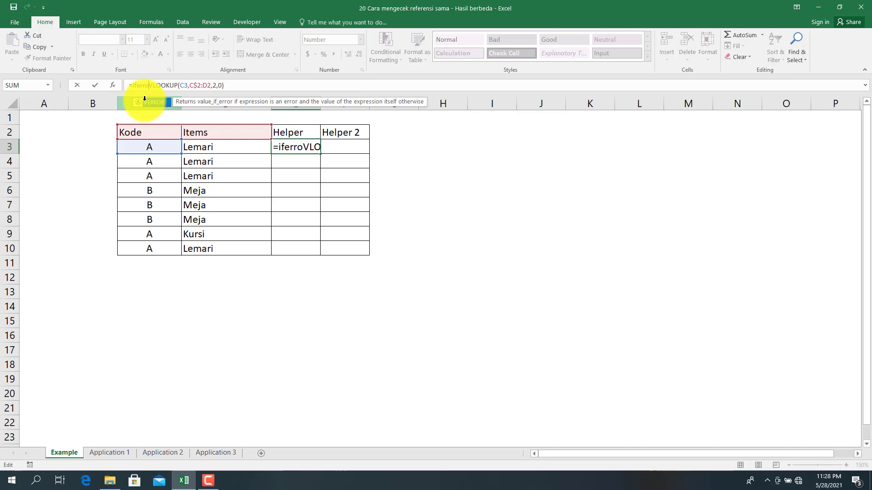
{"action": "type", "text": "r("}
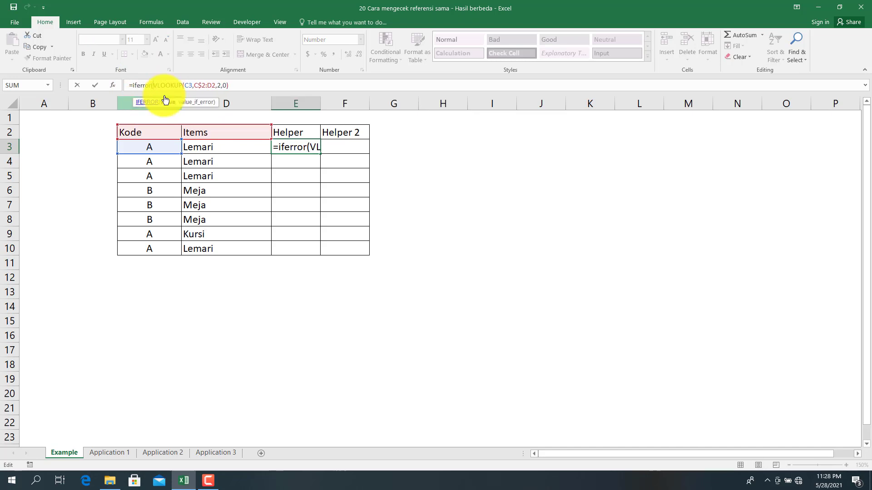
{"action": "left_click", "coordinate": [242, 85]}
{"action": "type", "text": ","}
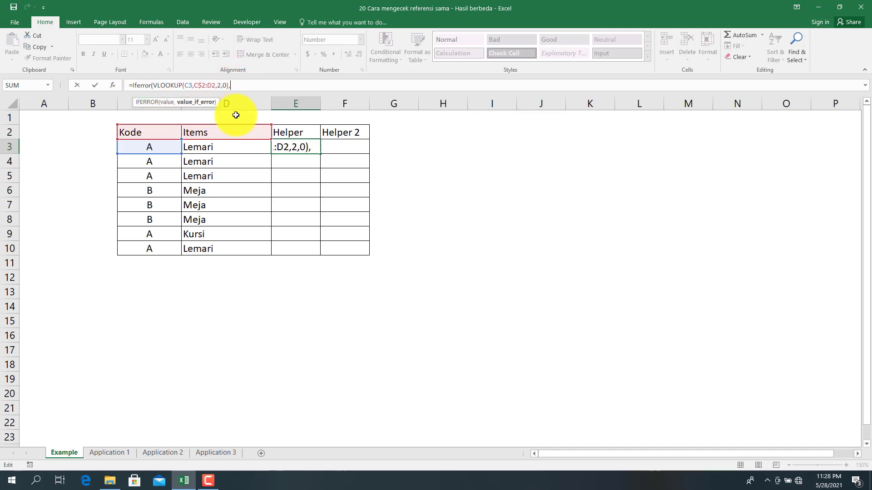
{"action": "left_click", "coordinate": [222, 147]}
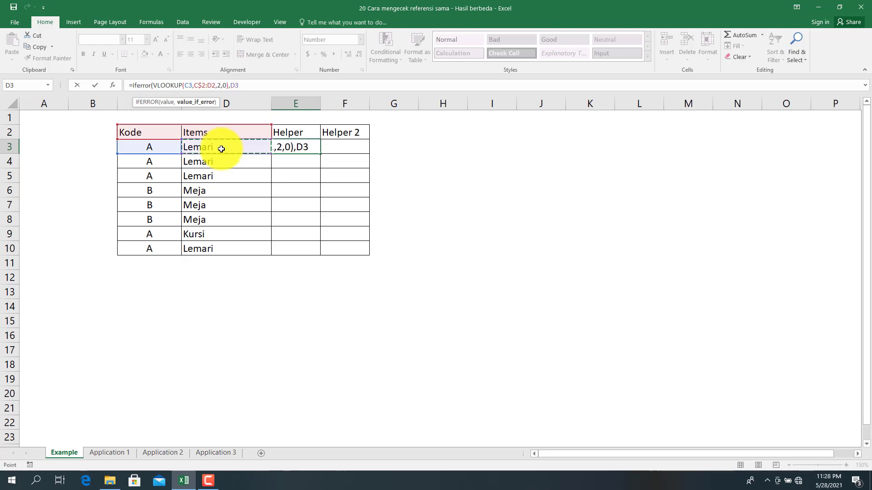
{"action": "key", "text": "Return"}
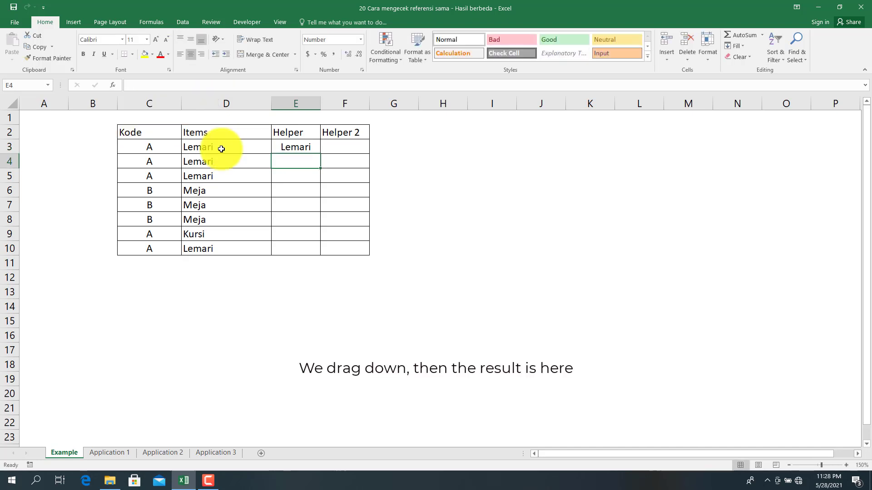
- Fill the IFERROR formula from E3 down the Helper column to E10
{"action": "left_click", "coordinate": [294, 146]}
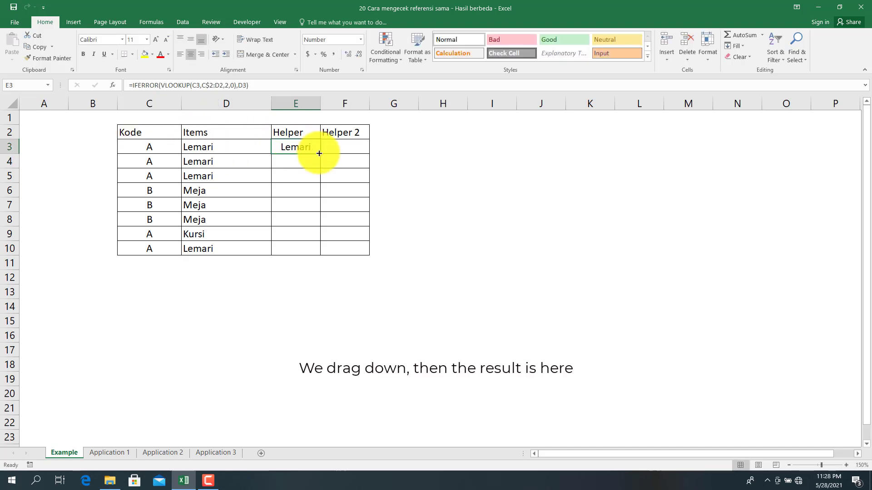
{"action": "double_click", "coordinate": [320, 153]}
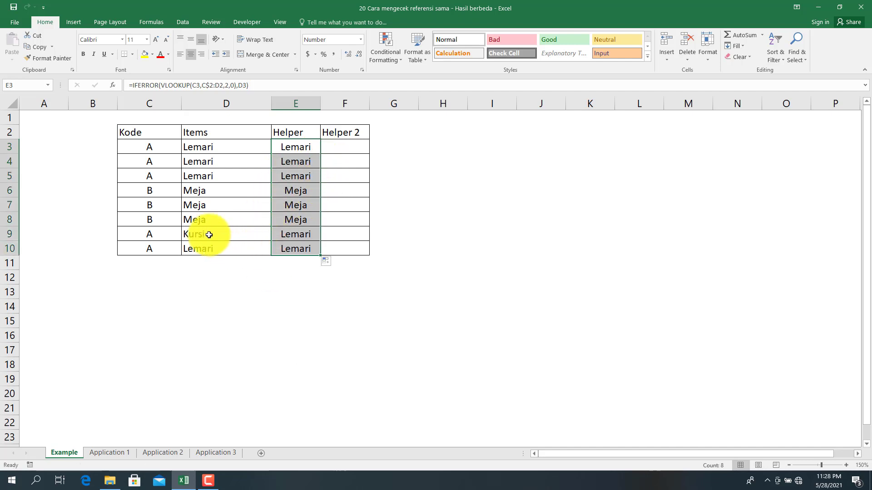
{"action": "left_click", "coordinate": [293, 156]}
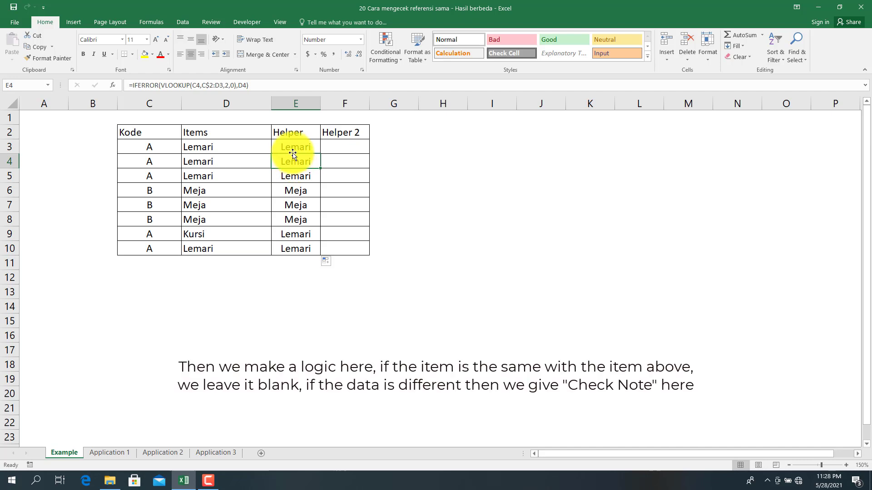
- Wrap E3's IFERROR formula in an IF that returns "" when the result equals D3 and "Cek" otherwise
{"action": "left_click", "coordinate": [292, 150]}
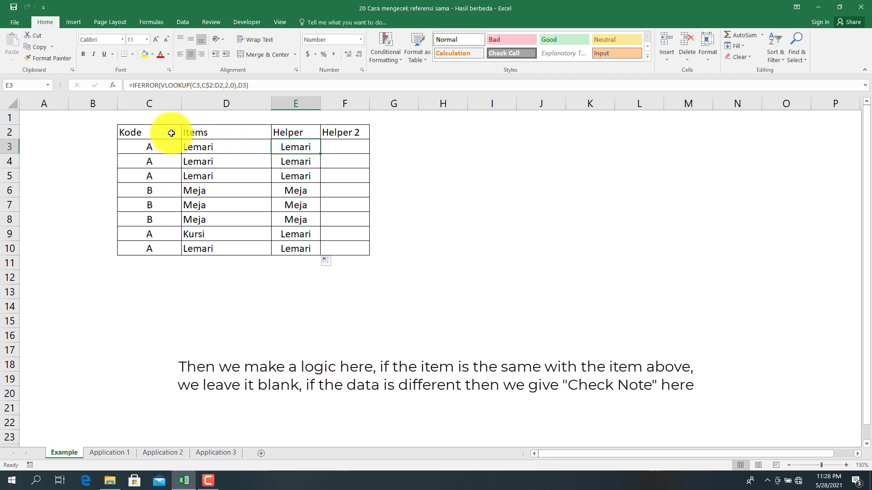
{"action": "left_click", "coordinate": [131, 89]}
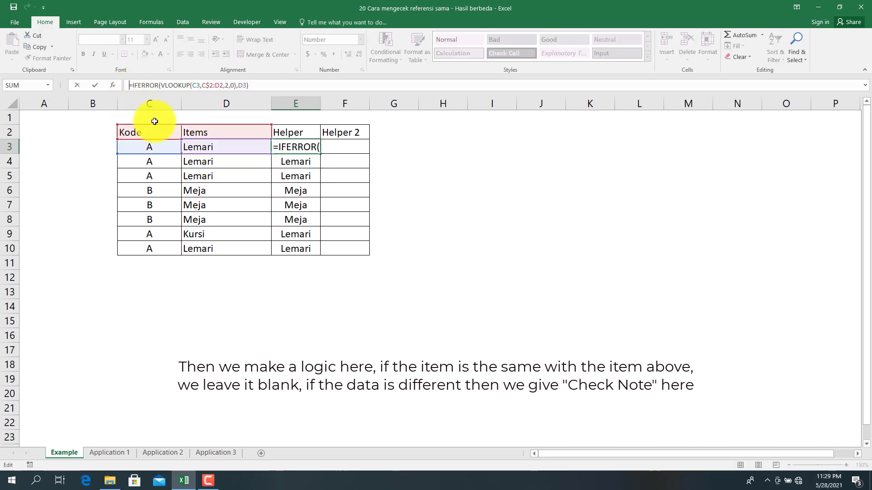
{"action": "type", "text": "if("}
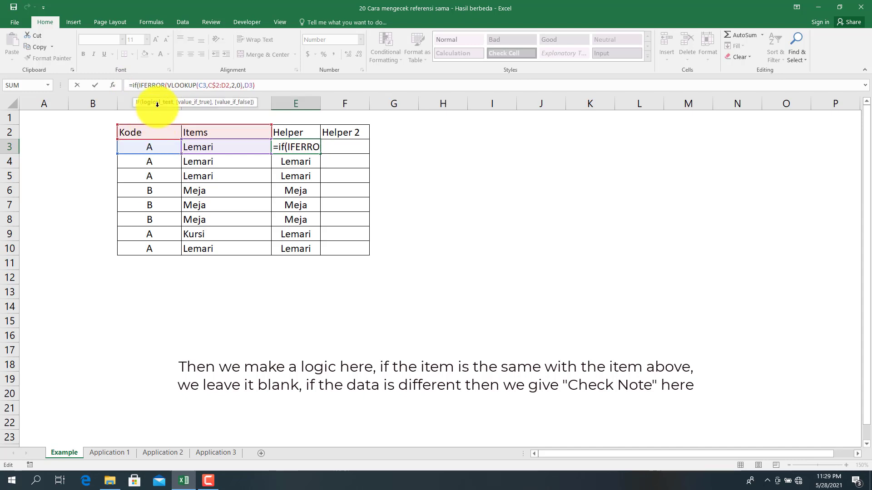
{"action": "left_click", "coordinate": [269, 86]}
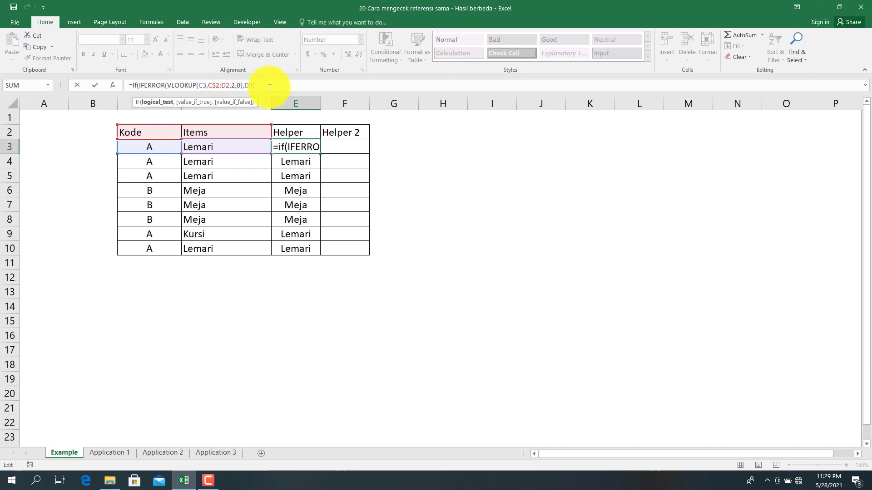
{"action": "type", "text": "="}
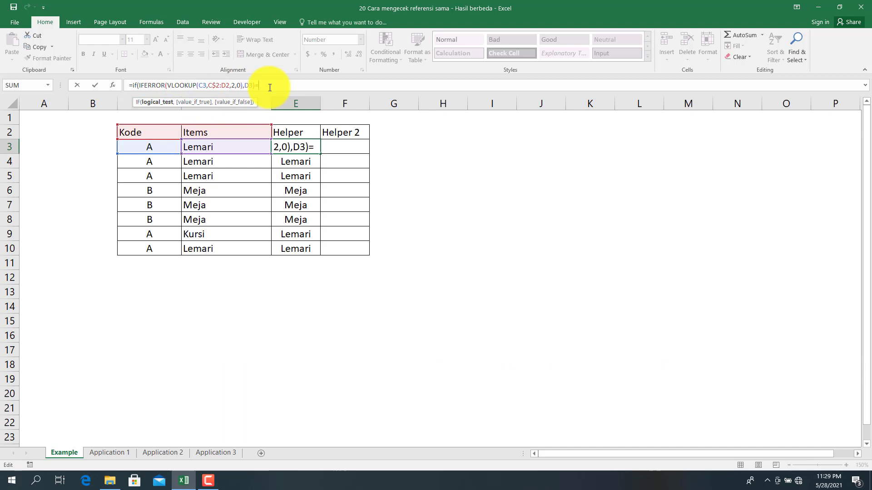
{"action": "left_click", "coordinate": [203, 149]}
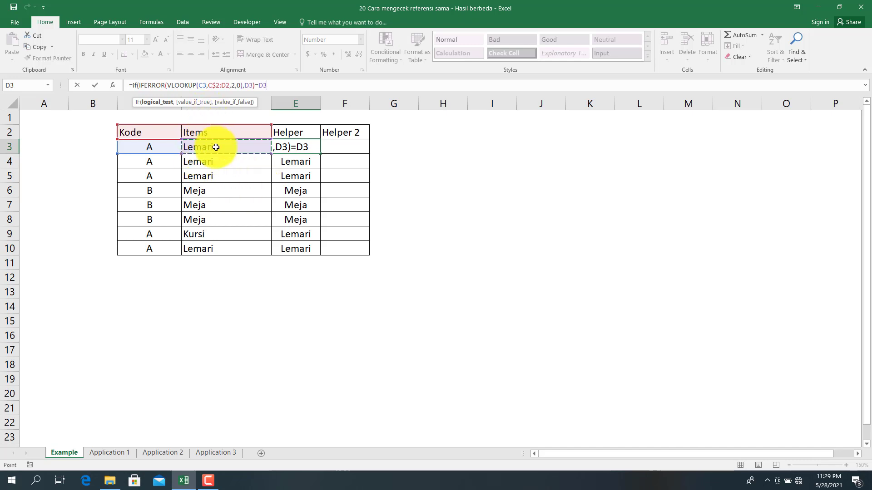
{"action": "type", "text": ","}
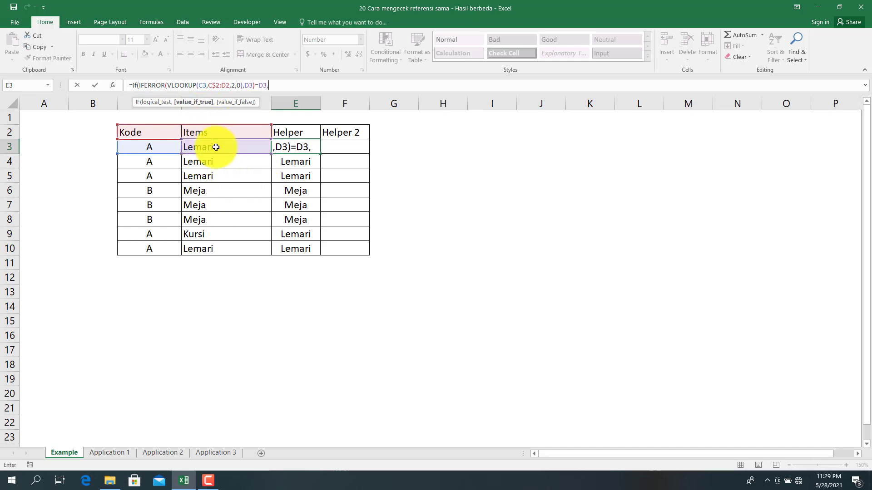
{"action": "type", "text": "\"\",\"Cek"}
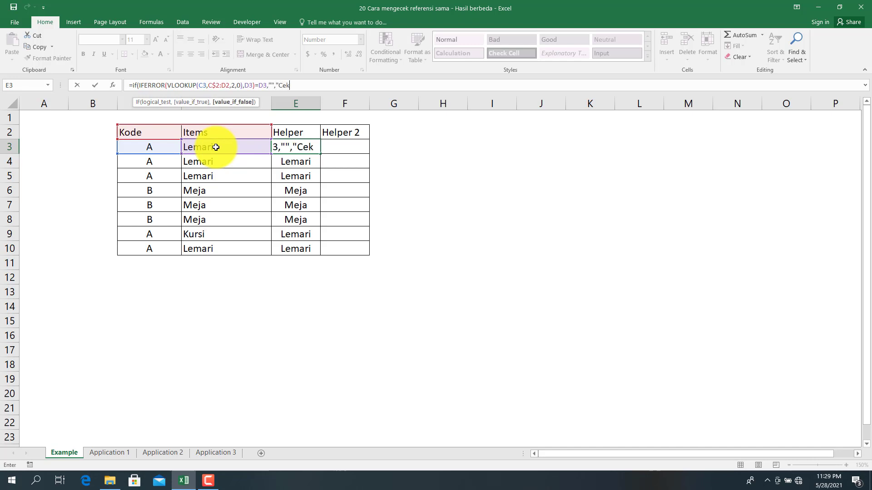
{"action": "type", "text": "\")"}
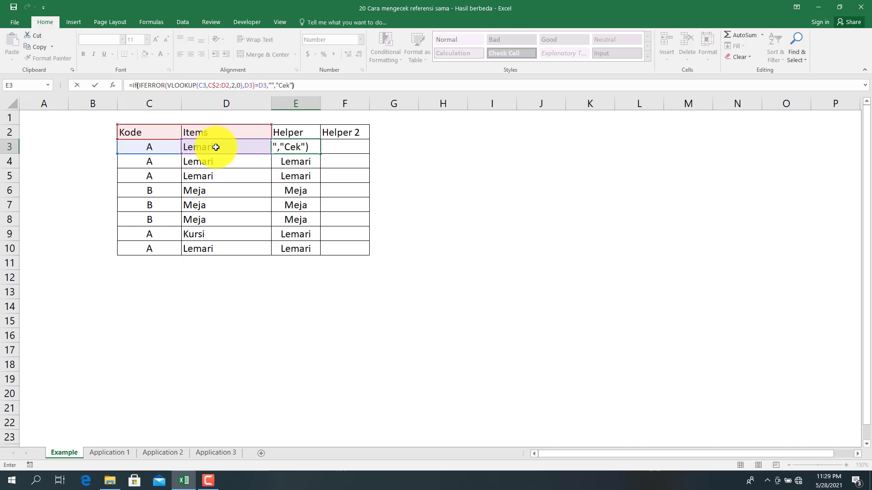
{"action": "key", "text": "ctrl+Return"}
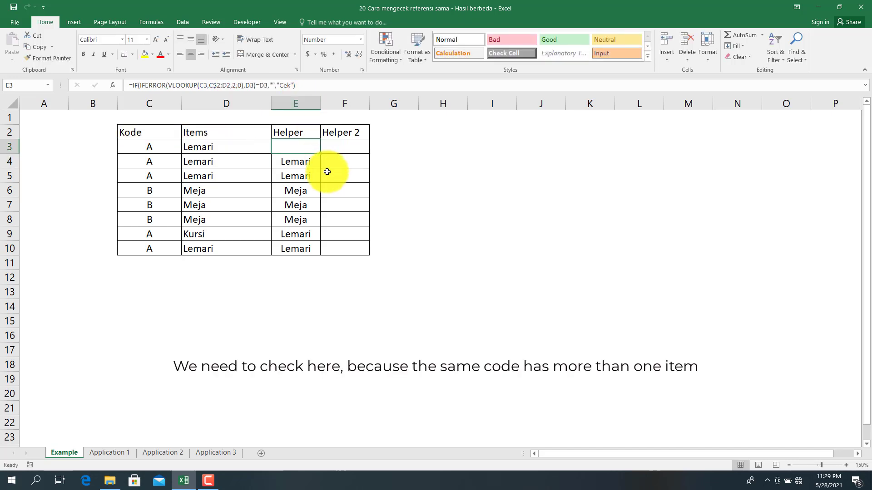
- Fill the IF formula from E3 down the Helper column to E10 and inspect the result for the Kursi row
{"action": "double_click", "coordinate": [320, 154]}
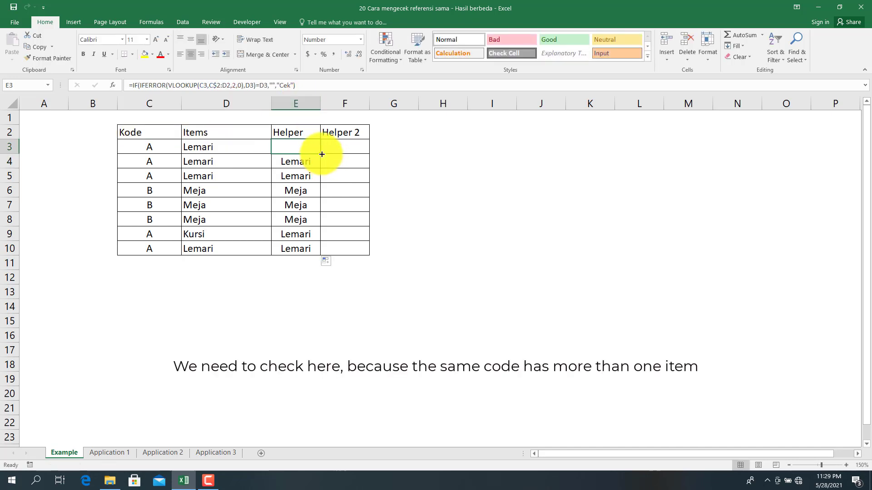
{"action": "left_click", "coordinate": [208, 233]}
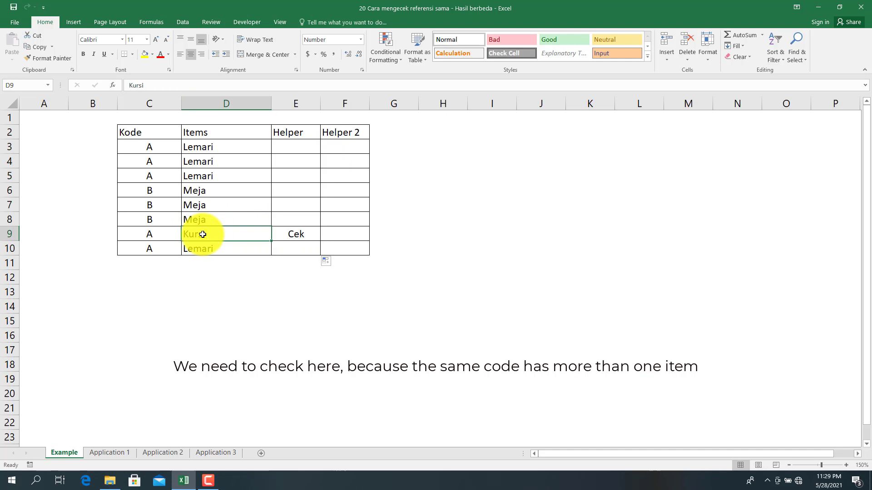
{"action": "left_click", "coordinate": [155, 174]}
{"action": "left_click", "coordinate": [204, 234]}
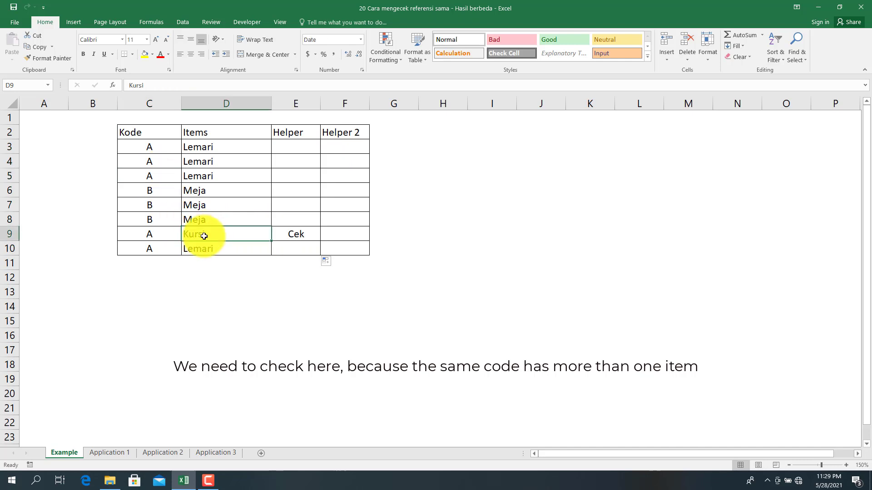
{"action": "left_click", "coordinate": [288, 235]}
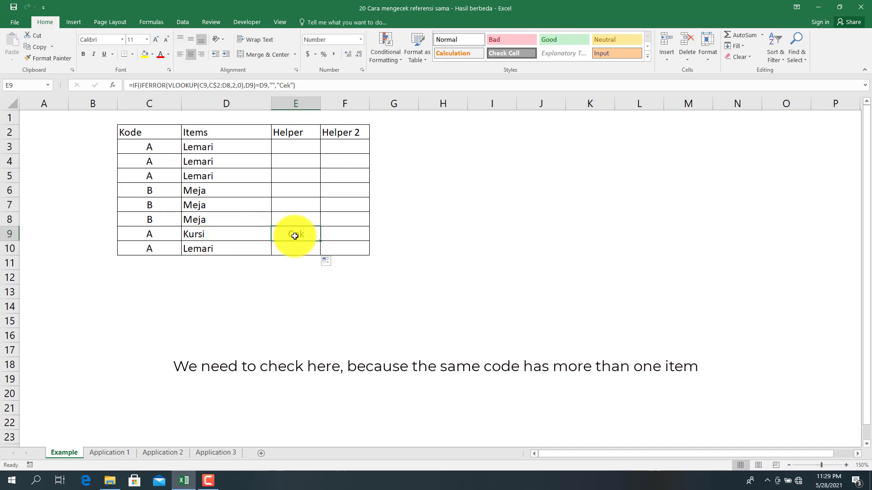
{"action": "left_click", "coordinate": [300, 149]}
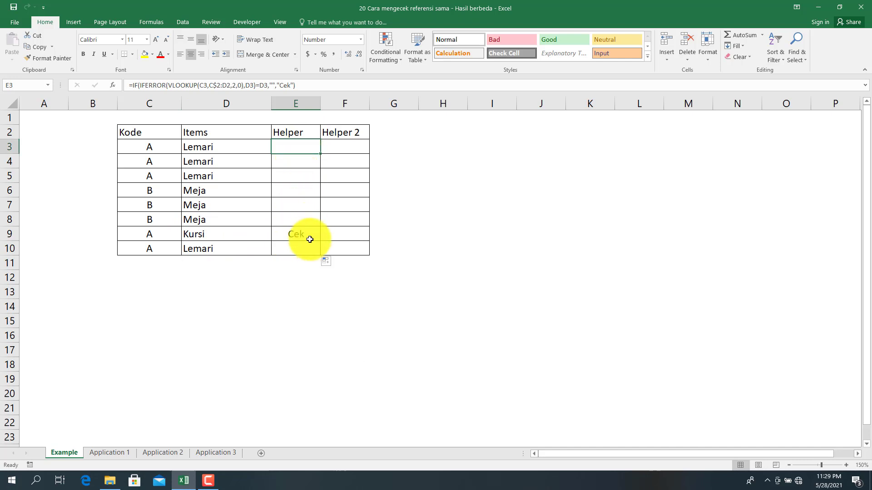
- Start a COUNTIFS formula in the first Helper 2 cell, F3, with absolute range $E$3:$E$10 and criterion "Cek"
{"action": "left_click", "coordinate": [343, 148]}
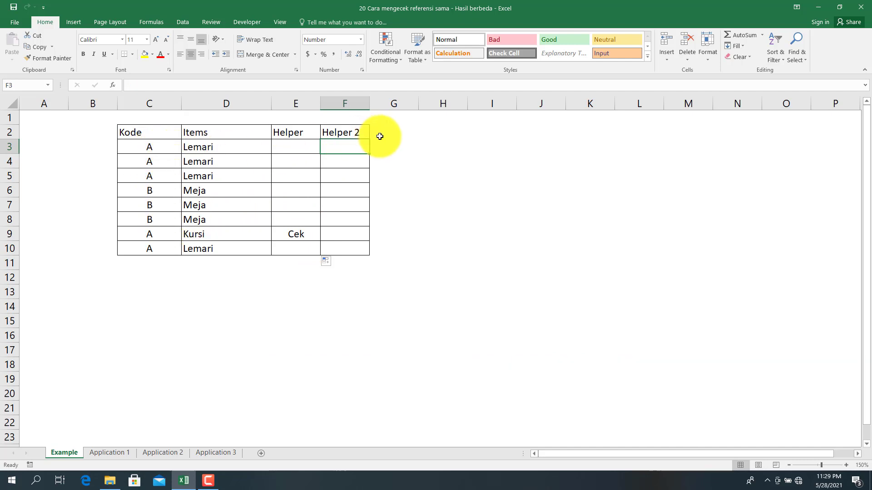
{"action": "type", "text": "="}
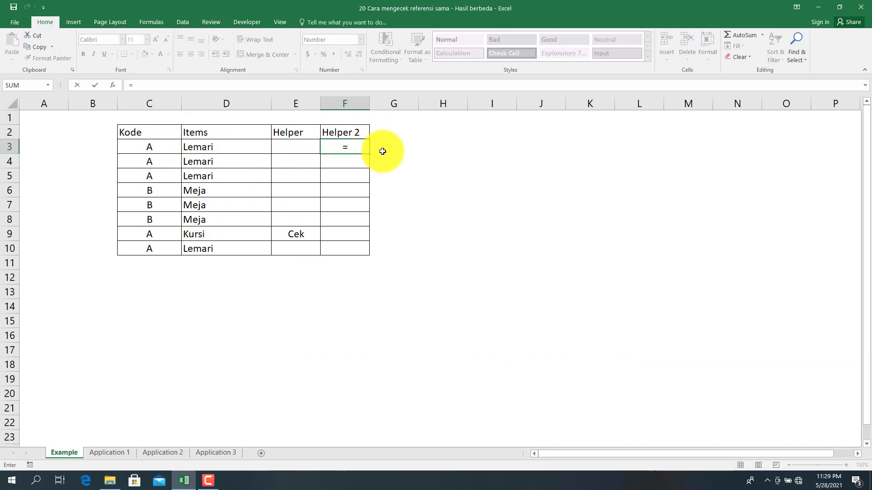
{"action": "type", "text": "d"}
{"action": "key", "text": "BackSpace"}
{"action": "type", "text": "cou"}
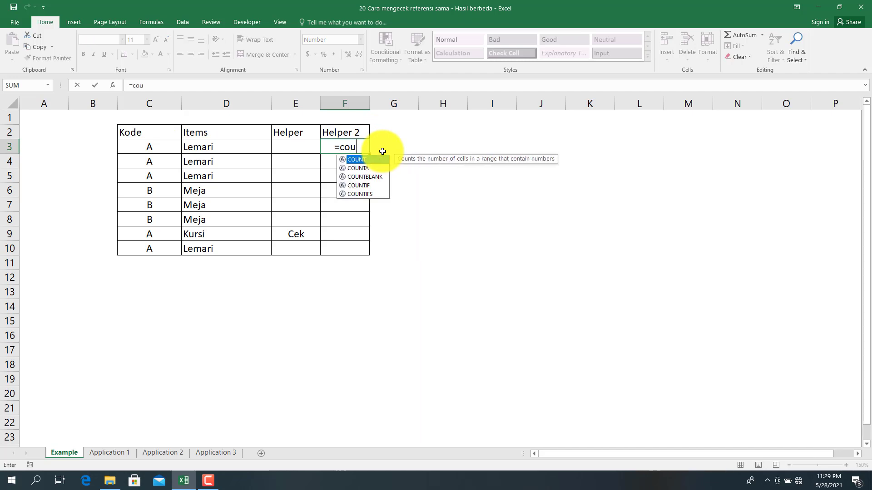
{"action": "type", "text": "ntifs("}
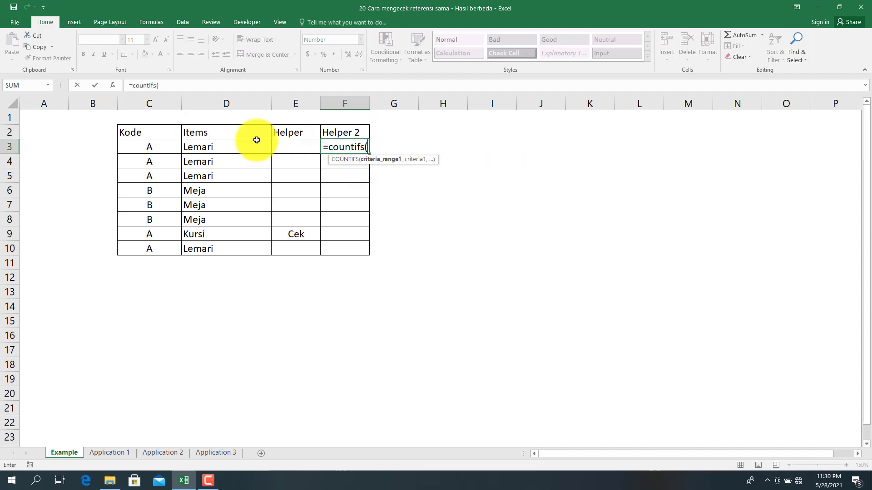
{"action": "left_click", "coordinate": [283, 145]}
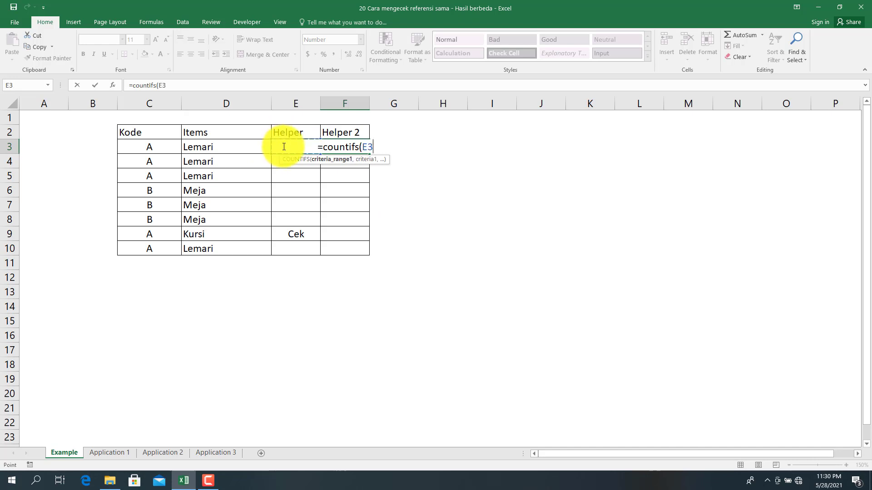
{"action": "key", "text": "shift+Down"}
{"action": "key", "text": "shift+Down"}
{"action": "key", "text": "shift+Down"}
{"action": "key", "text": "shift+Down"}
{"action": "key", "text": "shift+Down"}
{"action": "key", "text": "shift+Down"}
{"action": "key", "text": "shift+Down"}
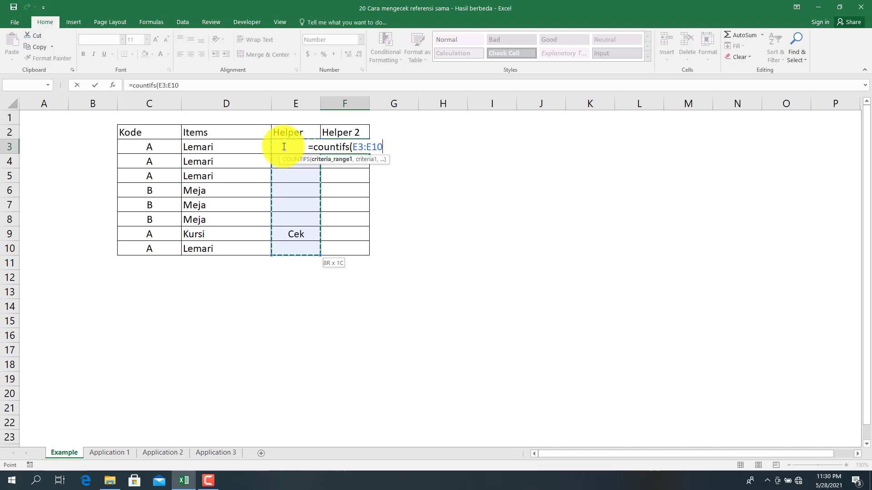
{"action": "key", "text": "F4"}
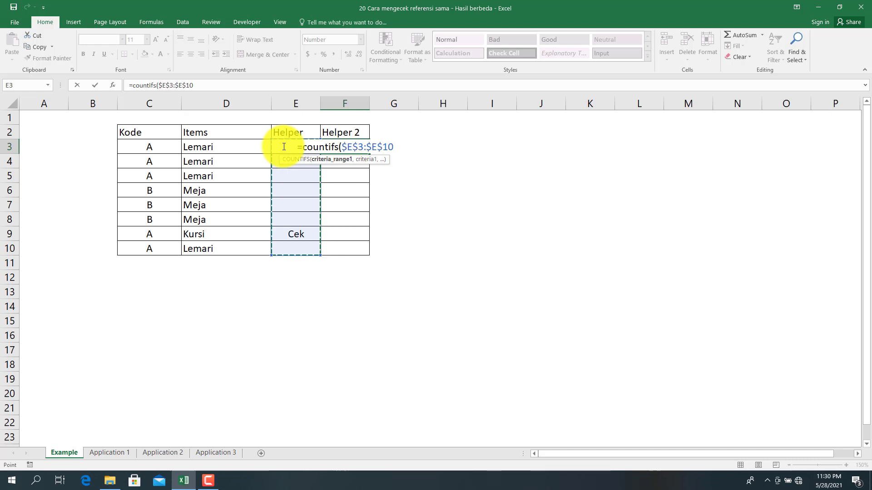
{"action": "type", "text": ",\"Ce"}
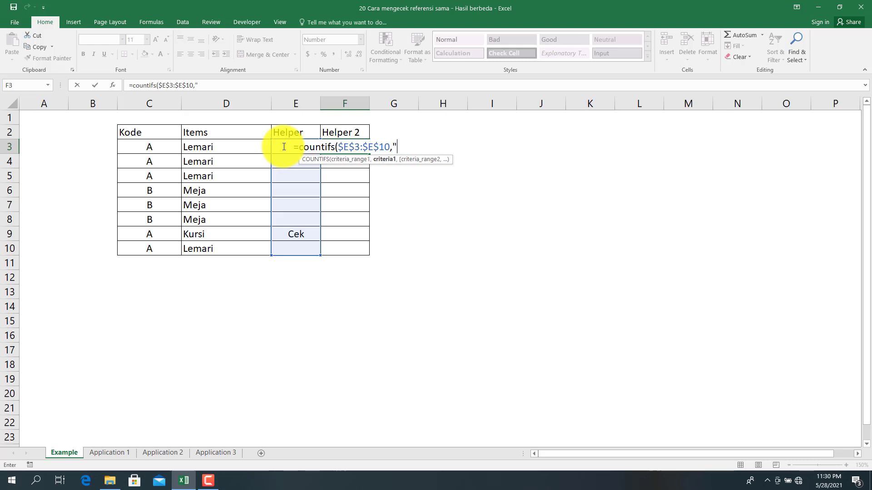
{"action": "type", "text": "\""}
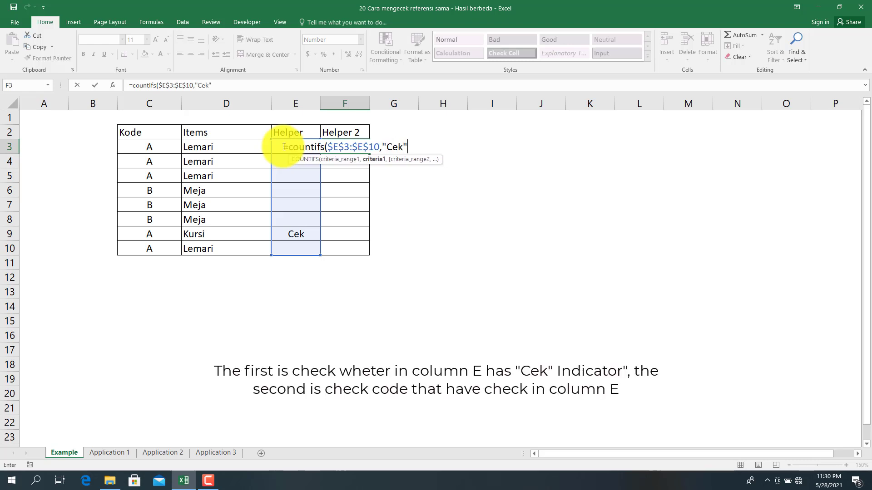
{"action": "type", "text": ","}
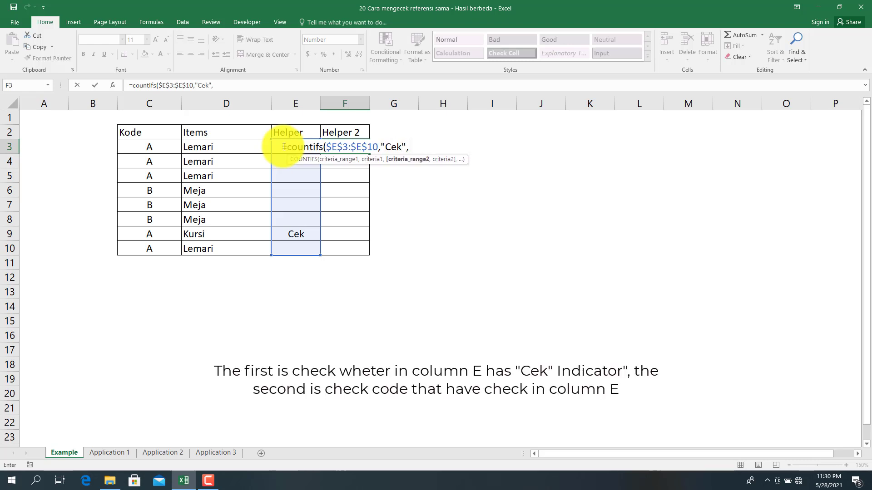
- Complete F3's COUNTIFS with range $C$3:$C$10 and criterion C3, and fill it down the Helper 2 column to F10
{"action": "left_click", "coordinate": [149, 149]}
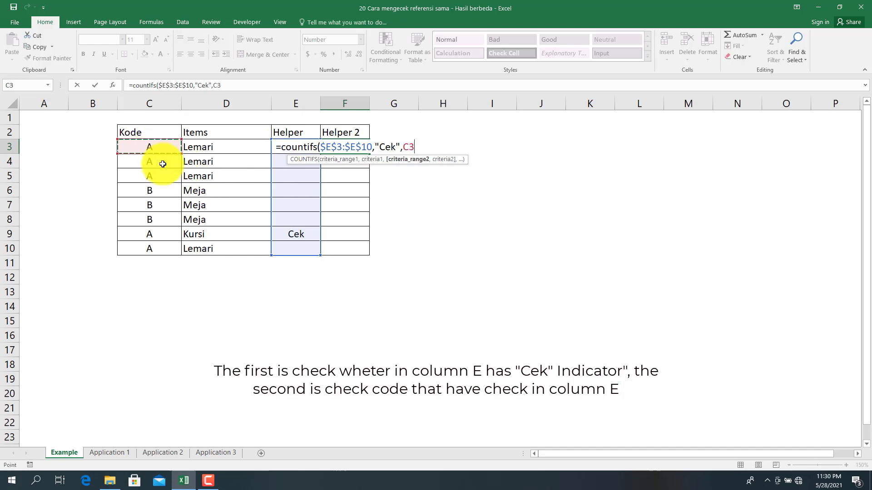
{"action": "key", "text": "shift+Down"}
{"action": "key", "text": "shift+Down"}
{"action": "key", "text": "shift+Down"}
{"action": "key", "text": "shift+Down"}
{"action": "key", "text": "shift+Down"}
{"action": "key", "text": "shift+Down"}
{"action": "key", "text": "shift+Down"}
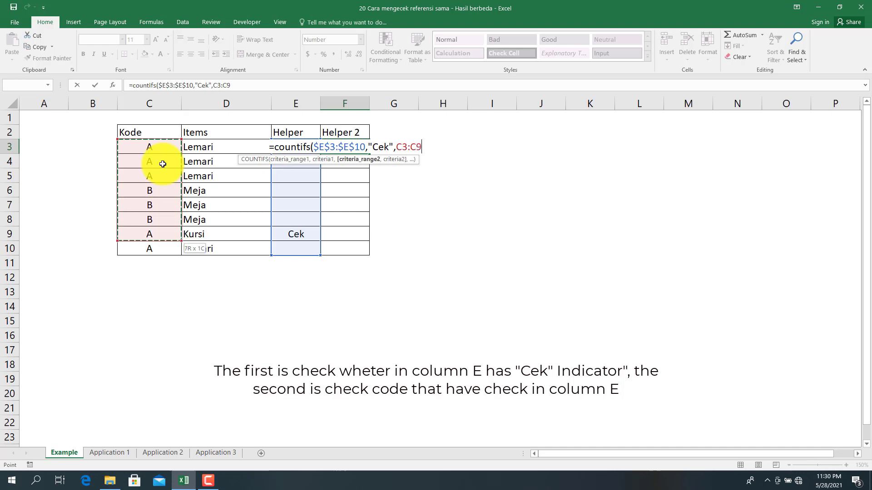
{"action": "key", "text": "F4"}
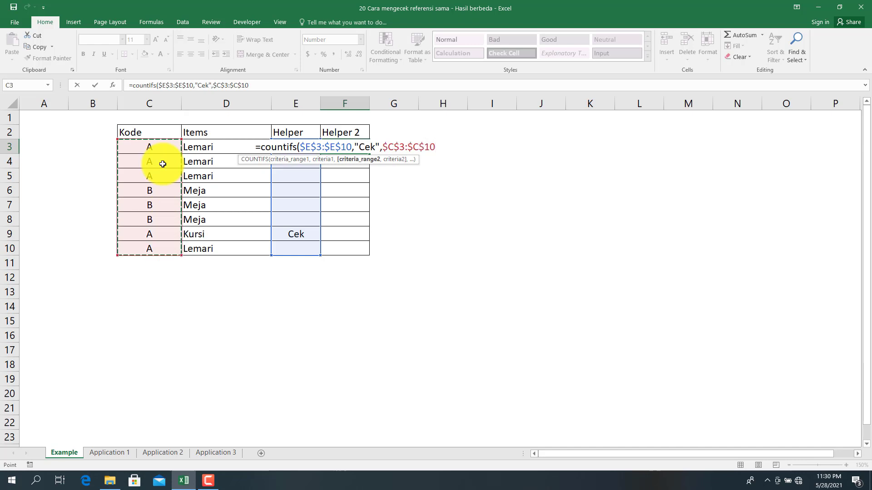
{"action": "type", "text": ","}
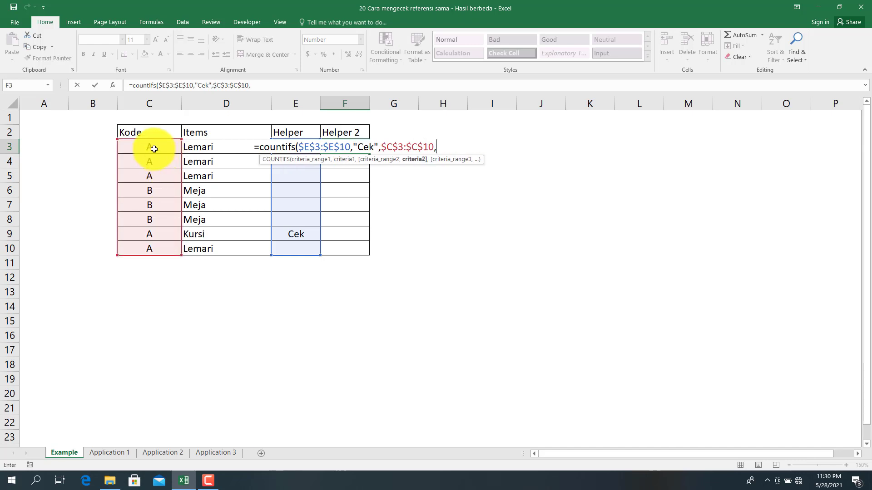
{"action": "left_click", "coordinate": [154, 149]}
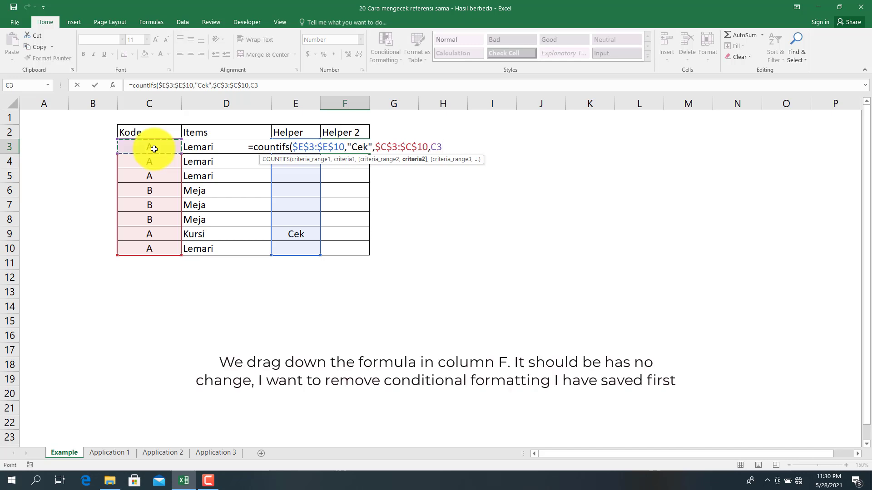
{"action": "type", "text": ")"}
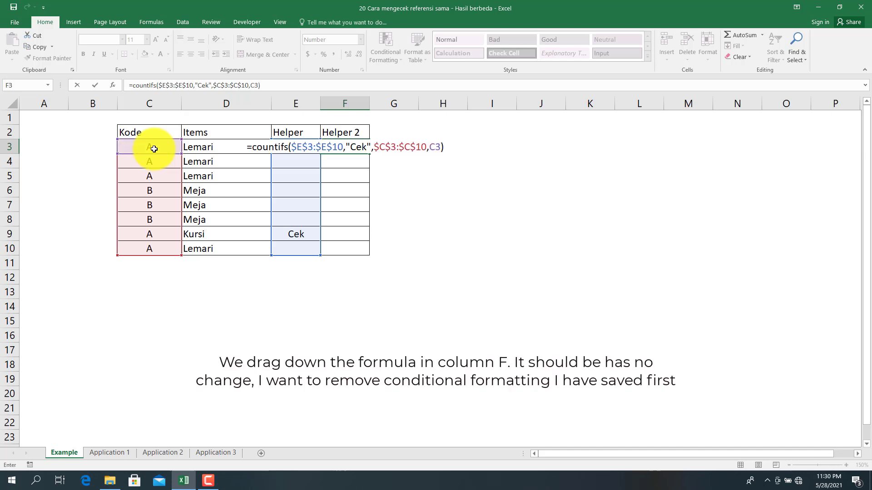
{"action": "key", "text": "Return"}
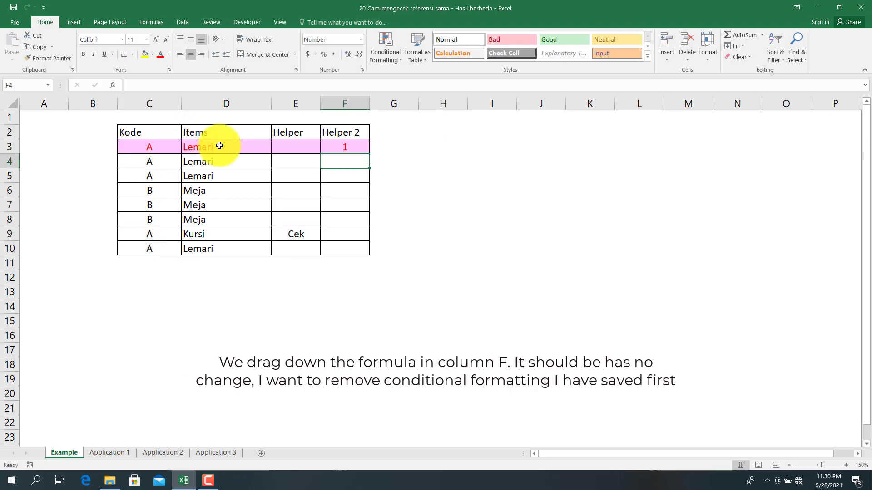
{"action": "left_click", "coordinate": [328, 146]}
{"action": "double_click", "coordinate": [369, 154]}
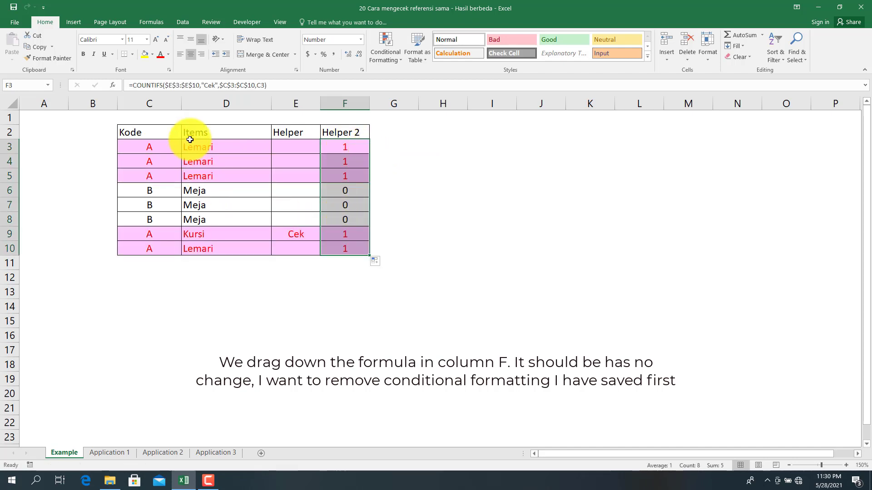
- Delete the existing conditional formatting rule from the table range C3:F10
{"action": "left_click", "coordinate": [151, 146]}
{"action": "mouse_move", "coordinate": [175, 158]}
{"action": "left_mouse_down"}
{"action": "mouse_move", "coordinate": [302, 242]}
{"action": "mouse_move", "coordinate": [345, 249]}
{"action": "left_mouse_up"}
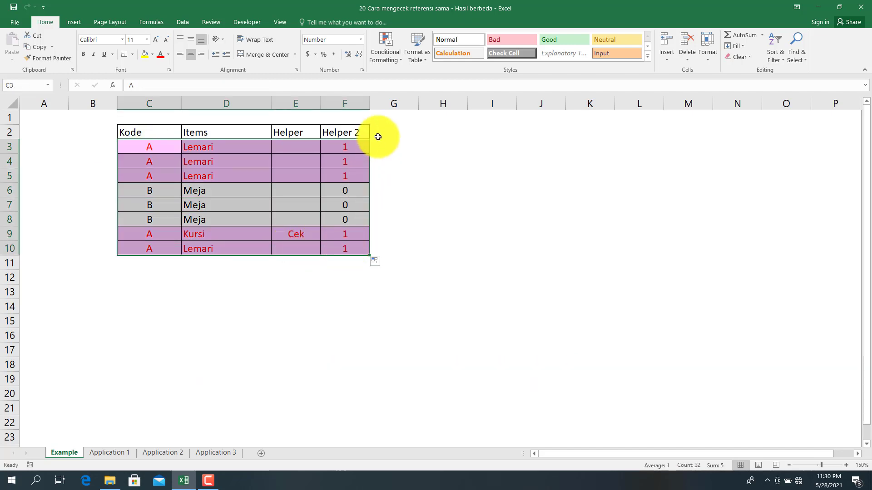
{"action": "left_click", "coordinate": [389, 59]}
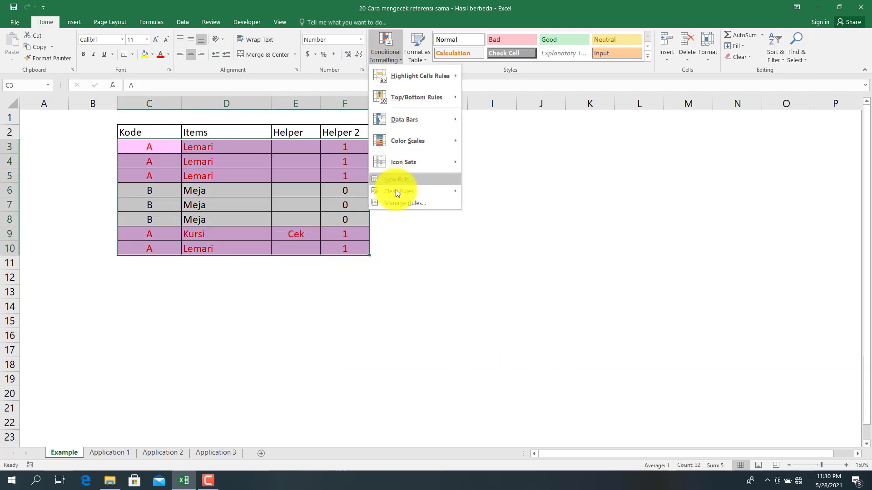
{"action": "left_click", "coordinate": [393, 203]}
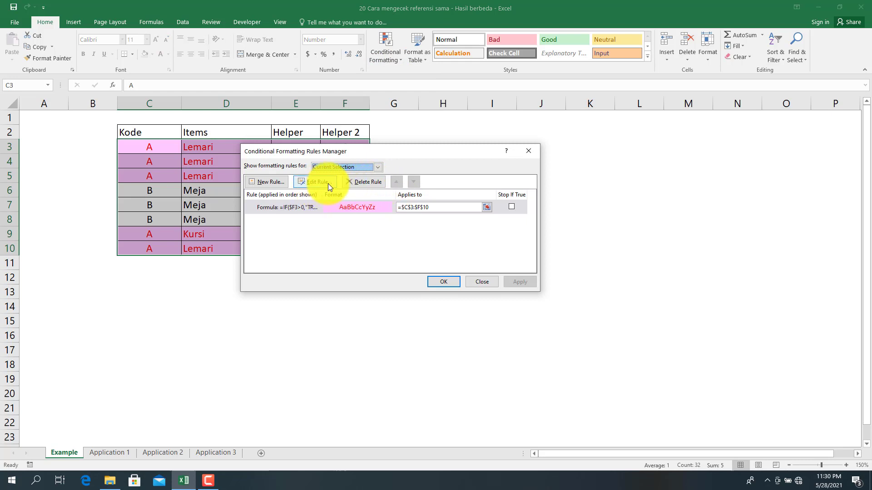
{"action": "left_click", "coordinate": [363, 183]}
{"action": "left_click", "coordinate": [441, 283]}
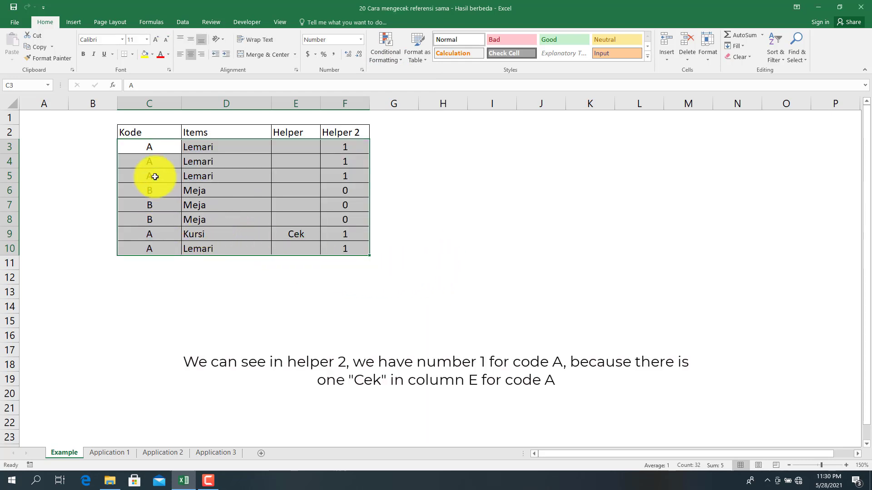
- Review the Helper and Helper 2 results for code A, and change the item in D10 to Garpu
{"action": "left_click", "coordinate": [150, 161]}
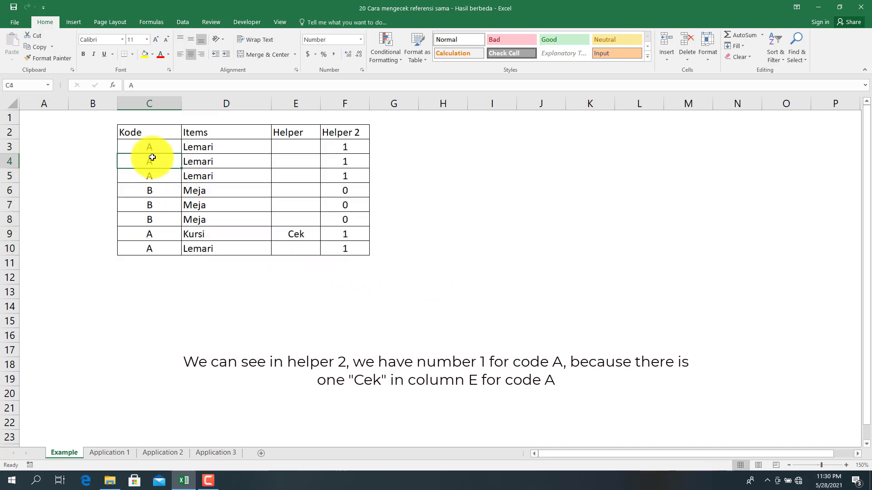
{"action": "left_click", "coordinate": [343, 159]}
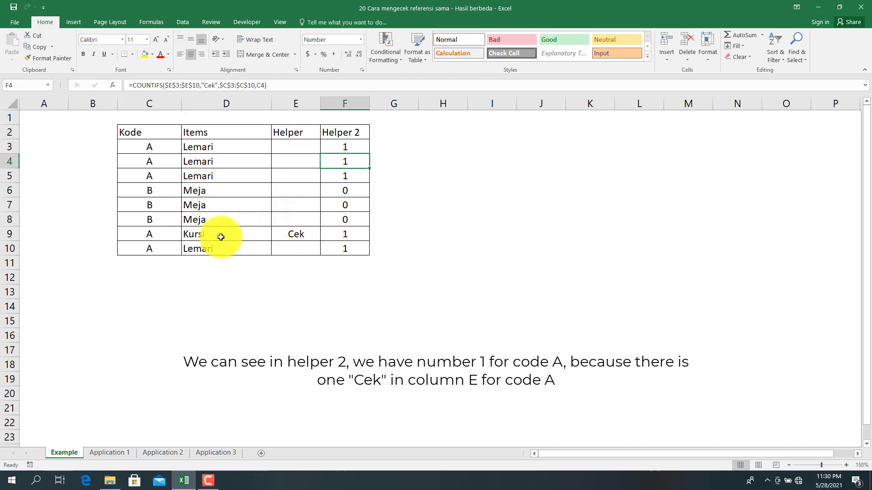
{"action": "left_click", "coordinate": [284, 233]}
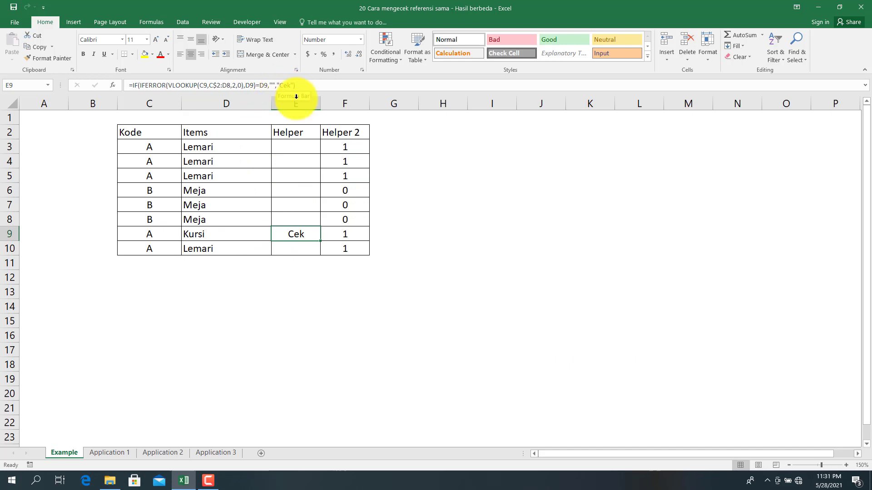
{"action": "left_click", "coordinate": [339, 148]}
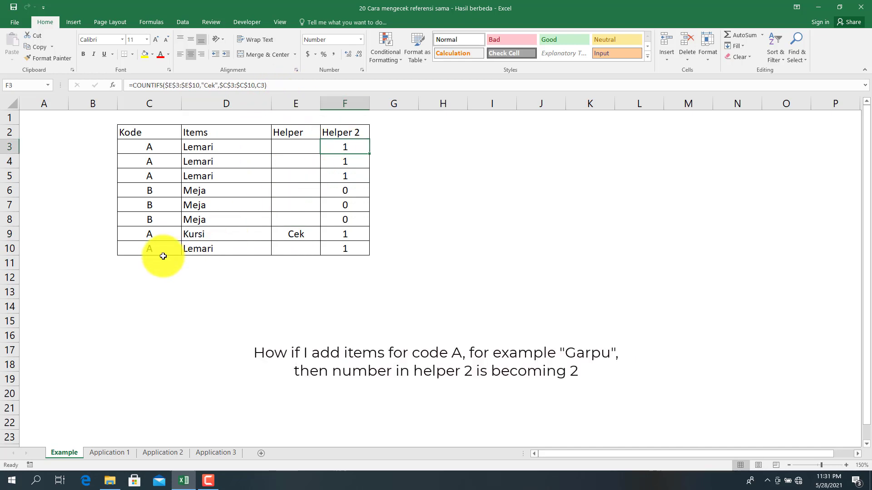
{"action": "left_click", "coordinate": [208, 249]}
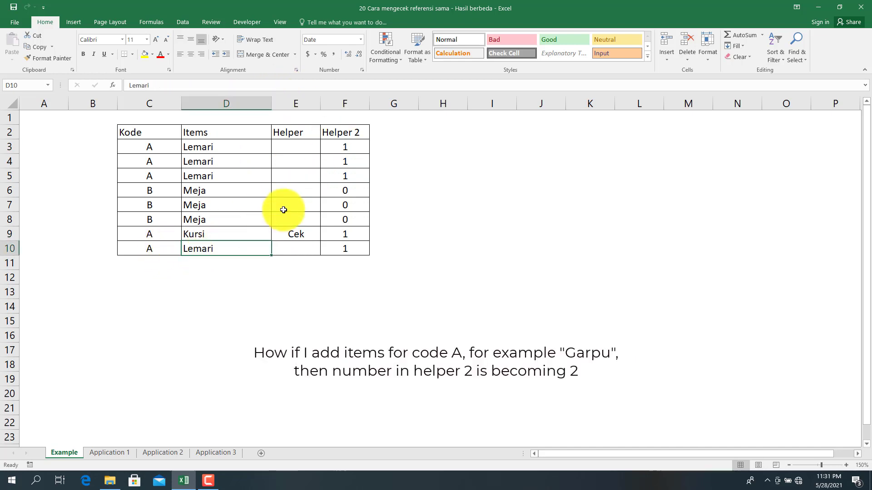
{"action": "type", "text": "Garpu"}
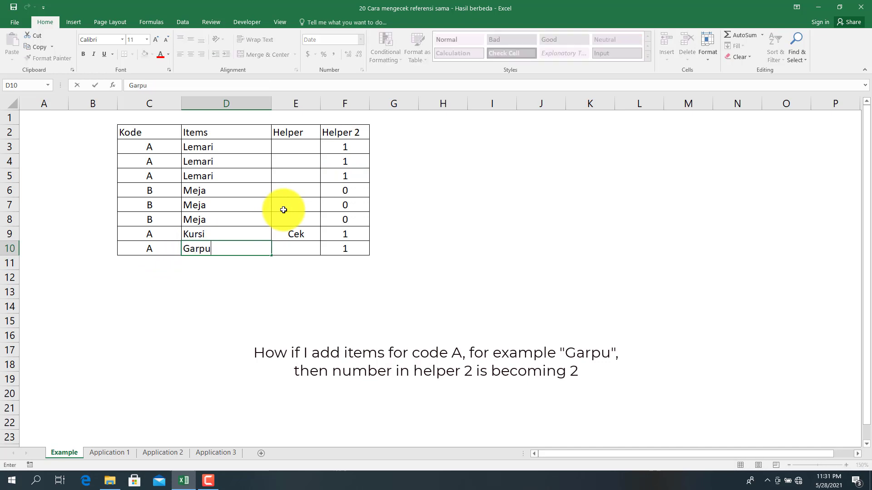
{"action": "key", "text": "Return"}
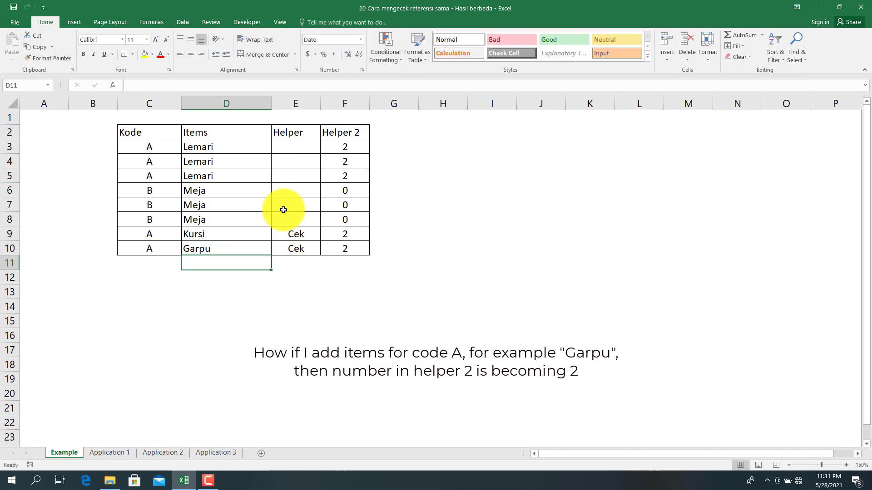
{"action": "left_click", "coordinate": [345, 237]}
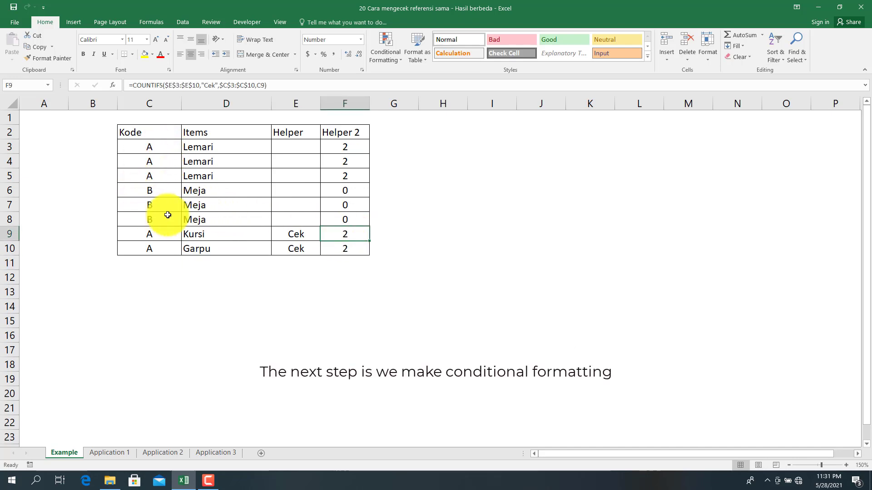
{"action": "left_click", "coordinate": [337, 144]}
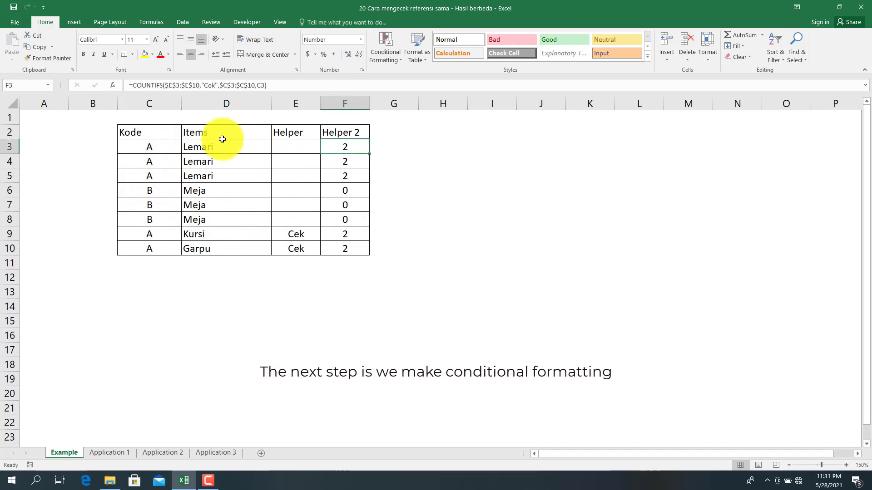
- Create a formula-based conditional formatting rule from D3 with the formula =if($f3>0,"TRUE","FALSE")
{"action": "left_click", "coordinate": [194, 148]}
{"action": "left_click", "coordinate": [394, 47]}
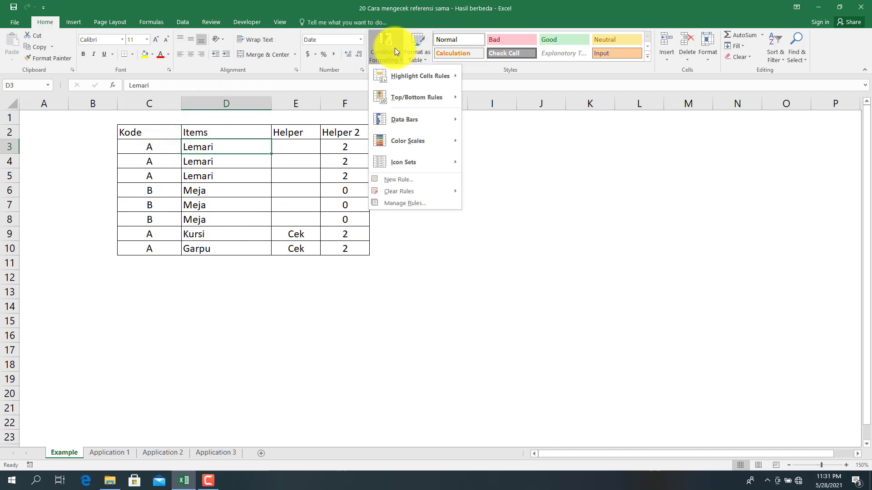
{"action": "left_click", "coordinate": [386, 202]}
{"action": "left_click", "coordinate": [257, 181]}
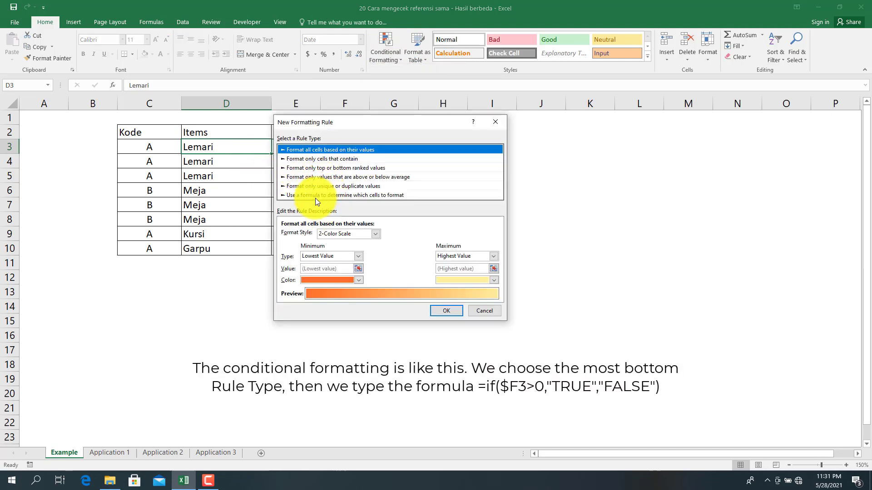
{"action": "left_click", "coordinate": [315, 196]}
{"action": "left_click", "coordinate": [370, 238]}
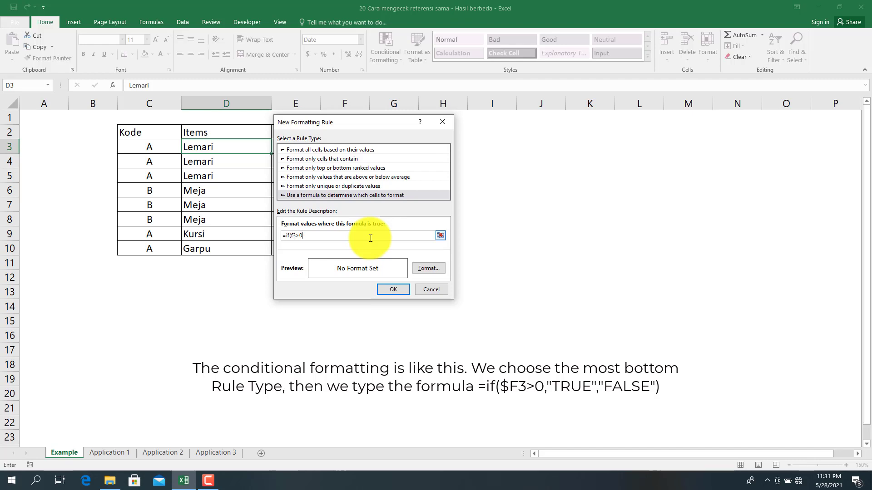
{"action": "type", "text": ",\"TRUE\",\"FALSE"}
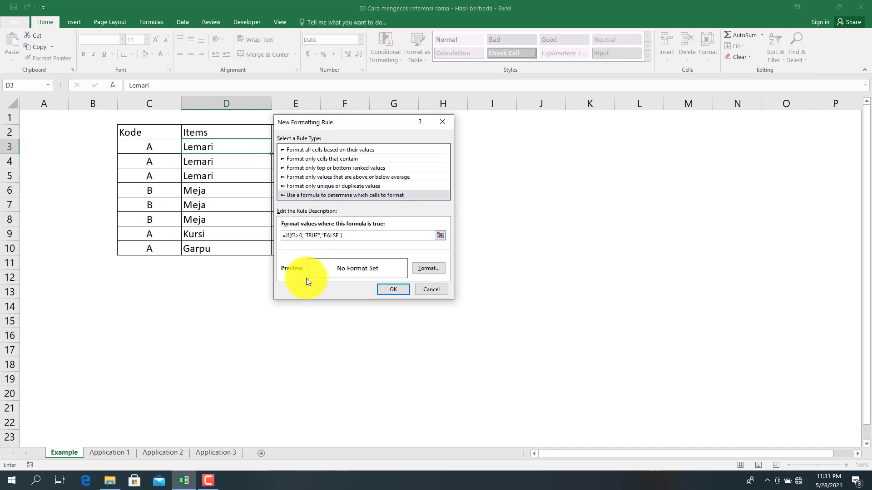
{"action": "type", "text": "$"}
- Set the new rule's format to a light pink fill with a standard red font color
{"action": "left_click", "coordinate": [421, 269]}
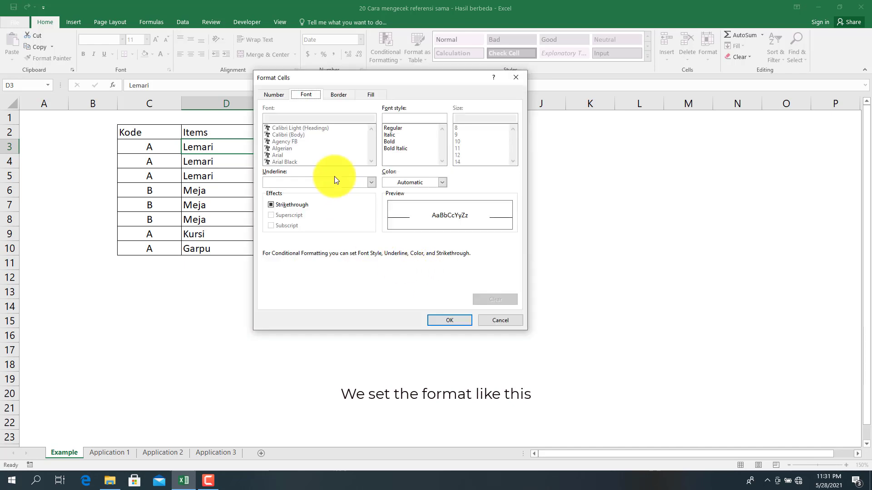
{"action": "left_click", "coordinate": [370, 96]}
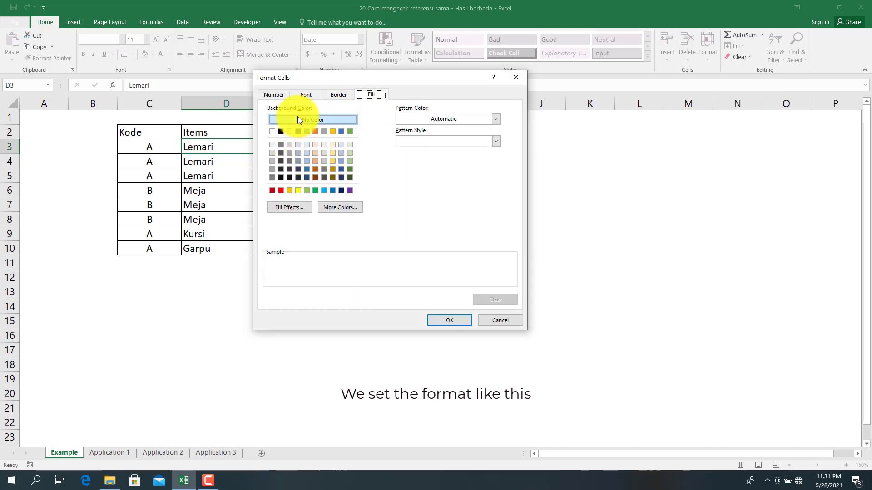
{"action": "left_click", "coordinate": [325, 207]}
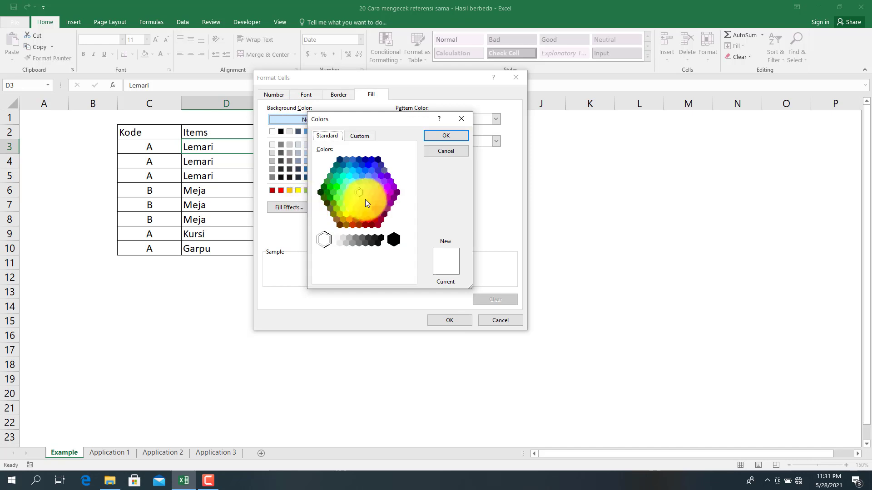
{"action": "left_click", "coordinate": [367, 193]}
{"action": "left_click", "coordinate": [430, 137]}
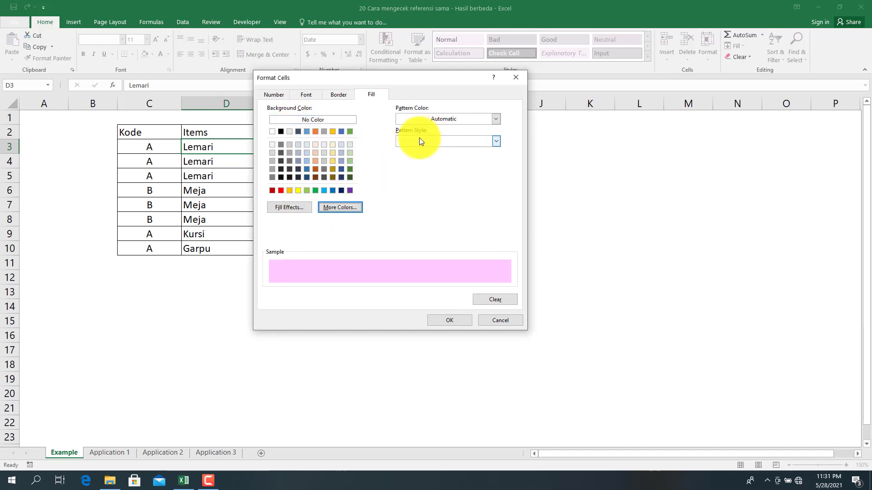
{"action": "left_click", "coordinate": [312, 95]}
{"action": "left_click", "coordinate": [394, 184]}
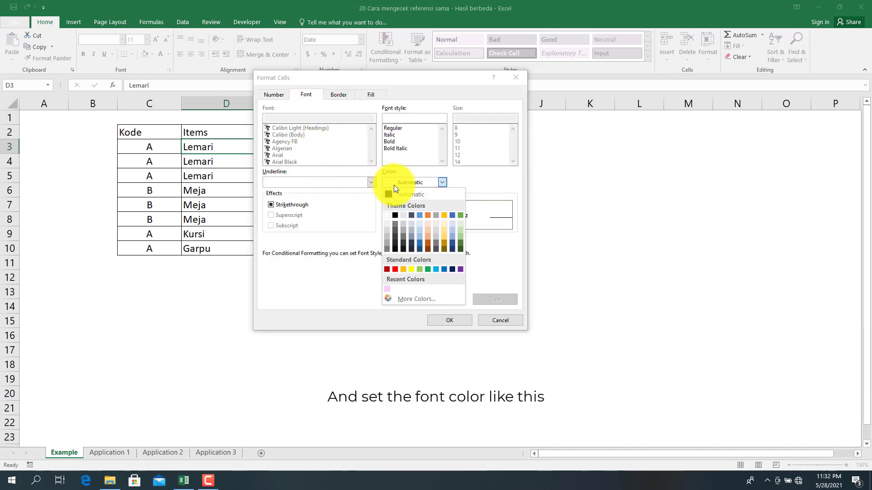
{"action": "left_click", "coordinate": [396, 270]}
{"action": "left_click", "coordinate": [449, 320]}
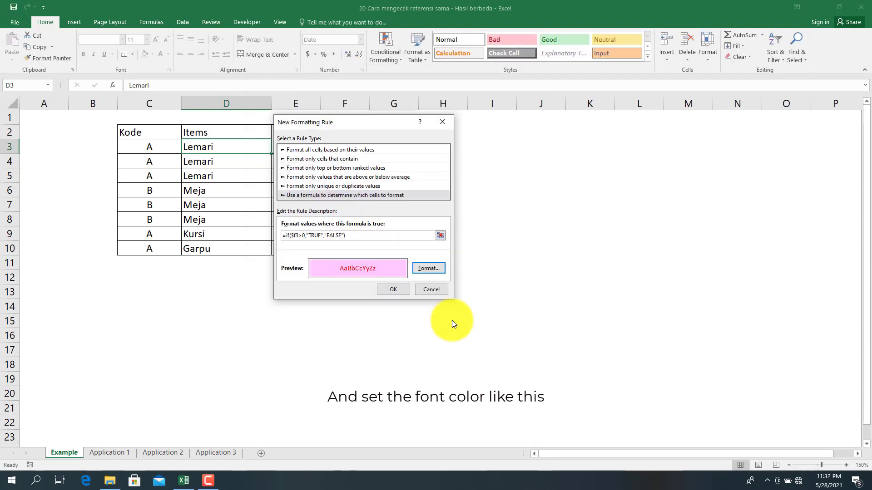
- Accept the new rule and set the range it applies to as =$C$3:$F$10
{"action": "left_click", "coordinate": [393, 290]}
{"action": "left_click", "coordinate": [422, 207]}
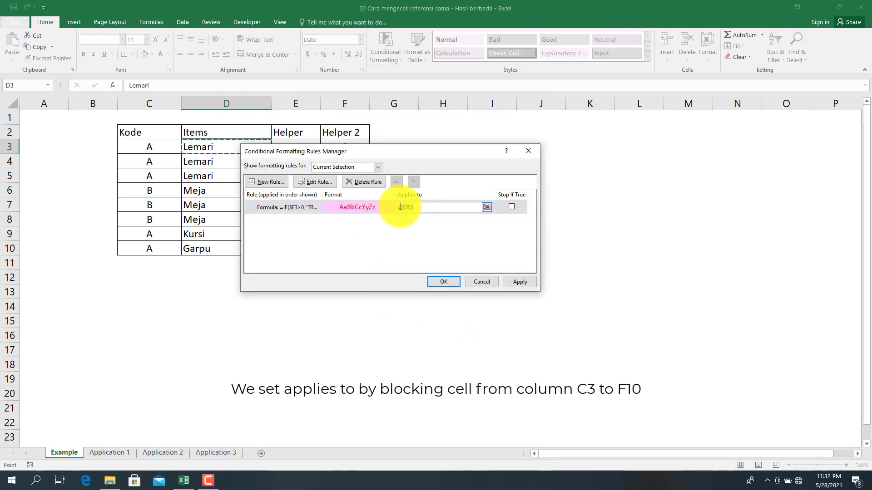
{"action": "left_click_drag", "start_coordinate": [163, 146], "coordinate": [344, 248]}
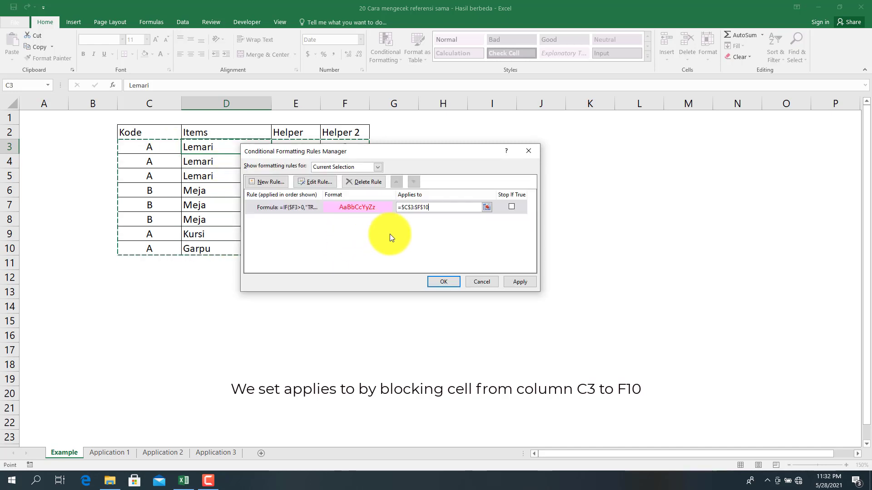
{"action": "left_click", "coordinate": [435, 282]}
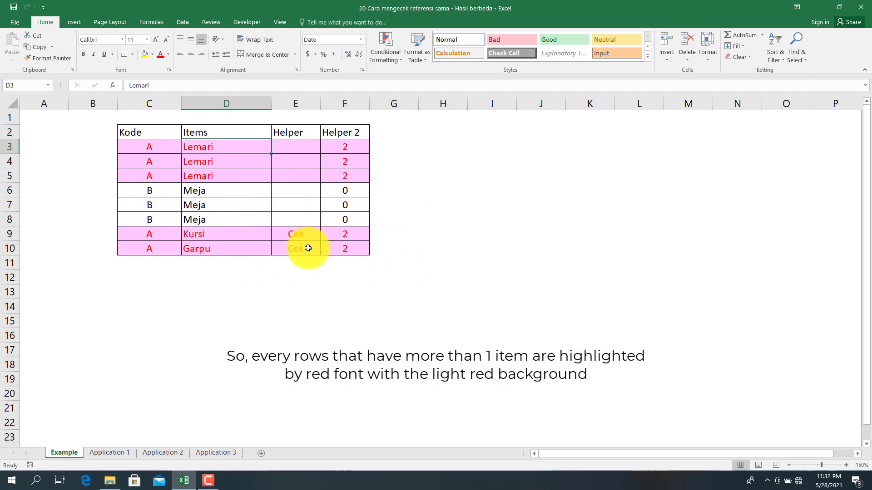
- Test the rule by changing row 8 to code C in C8 and item Pulpen in D8
{"action": "left_click", "coordinate": [162, 218]}
{"action": "type", "text": "C"}
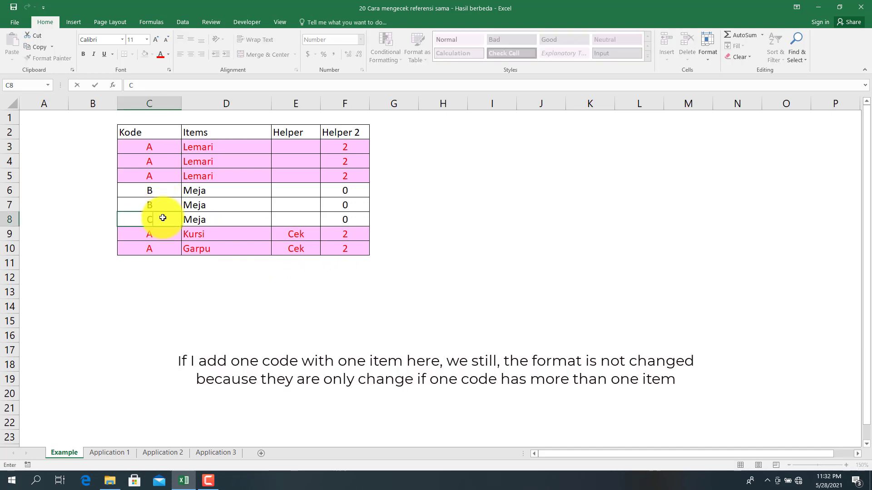
{"action": "left_click", "coordinate": [196, 220]}
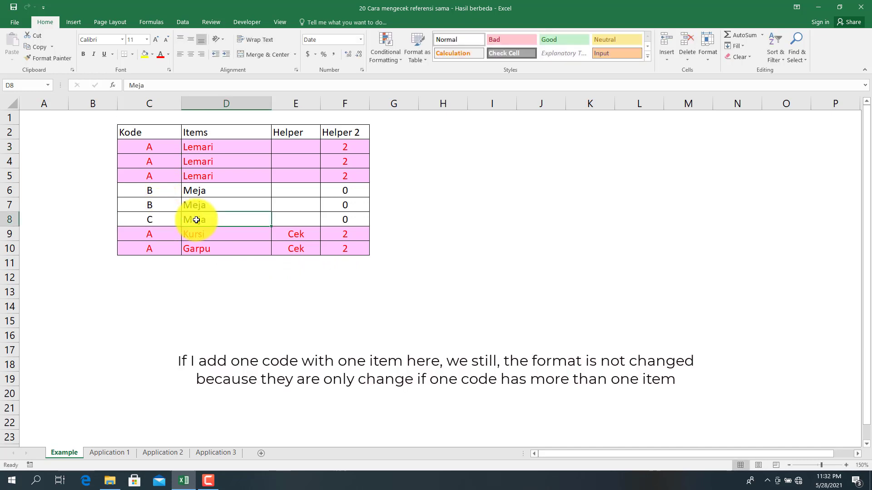
{"action": "type", "text": "Pulpen"}
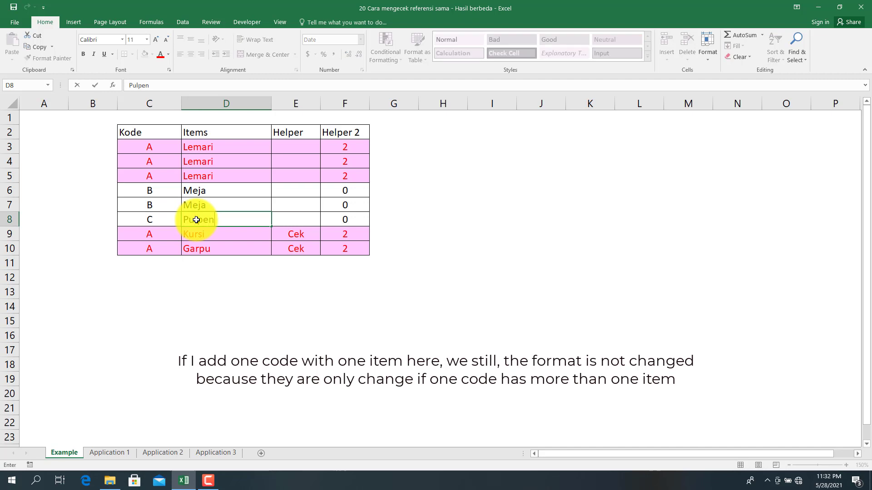
{"action": "key", "text": "Return"}
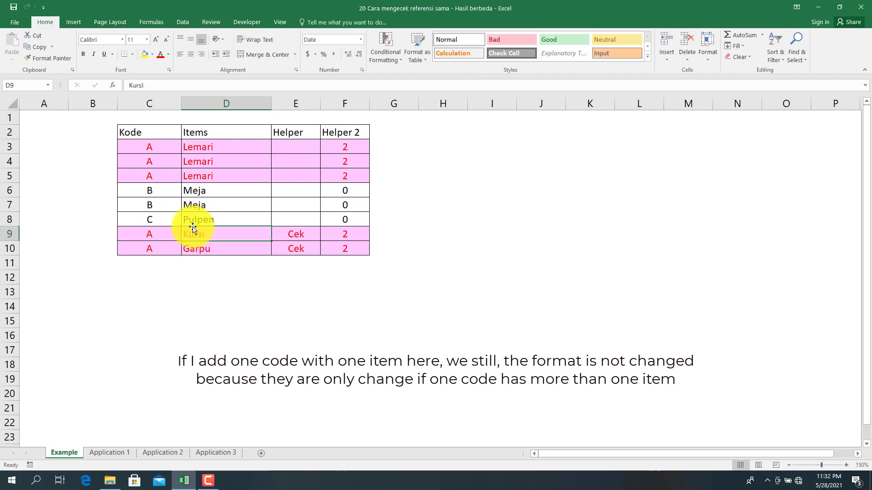
- Change row 7 to code C in C7 and item Pensil in D7 so code C has two different items
{"action": "left_click", "coordinate": [144, 211]}
{"action": "type", "text": "C"}
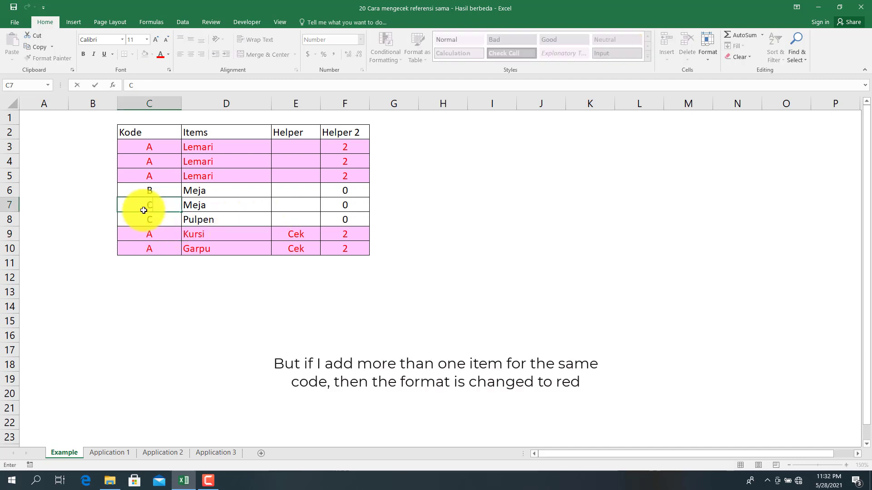
{"action": "key", "text": "Tab"}
{"action": "type", "text": "P"}
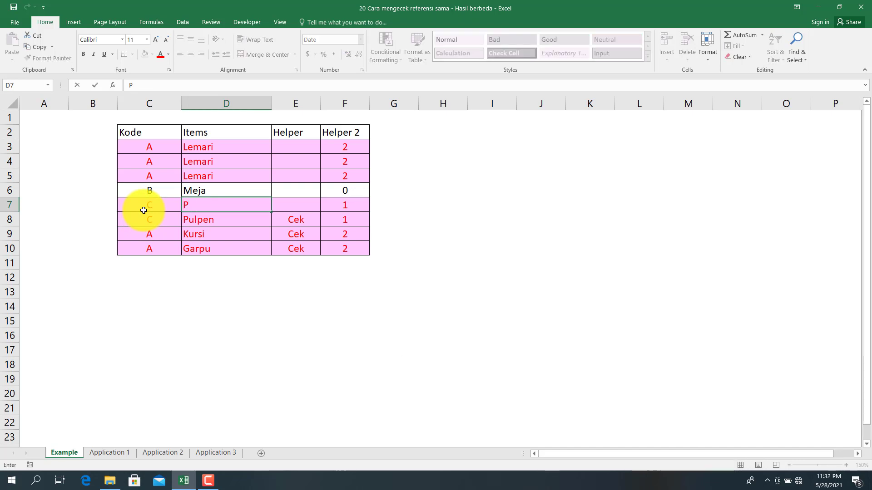
{"action": "type", "text": "nensil"}
{"action": "key", "text": "Return"}
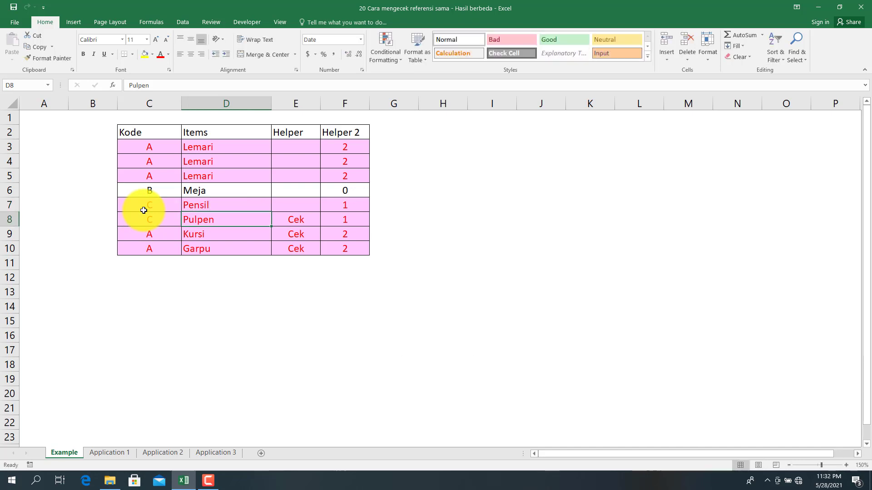
- Change the item in D7 to Pulpen so both code C rows refer to the same item
{"action": "left_click", "coordinate": [205, 206]}
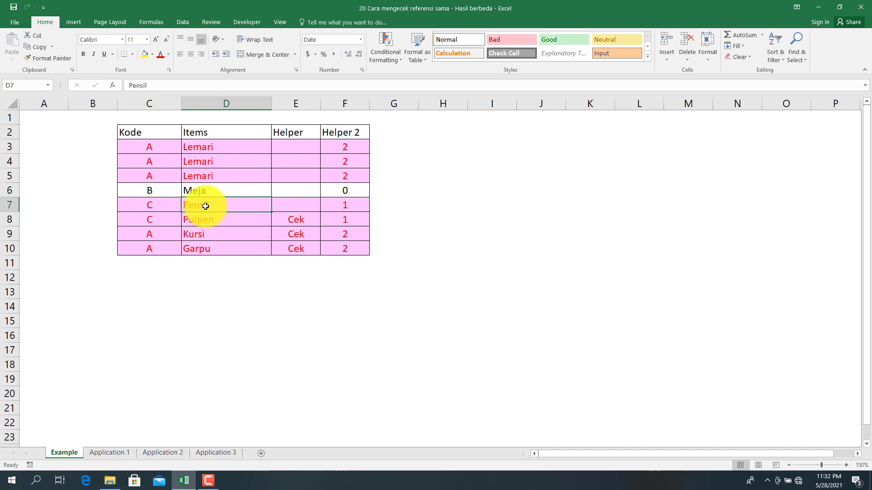
{"action": "type", "text": "Pulpen"}
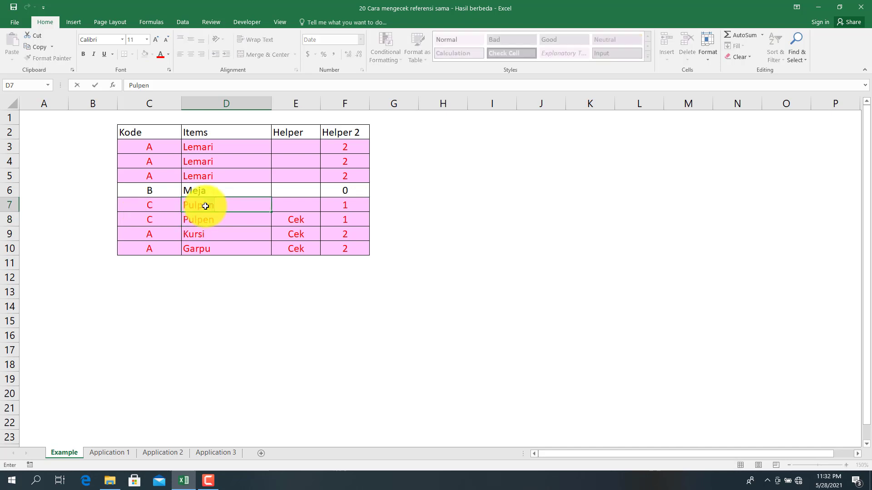
{"action": "key", "text": "Return"}
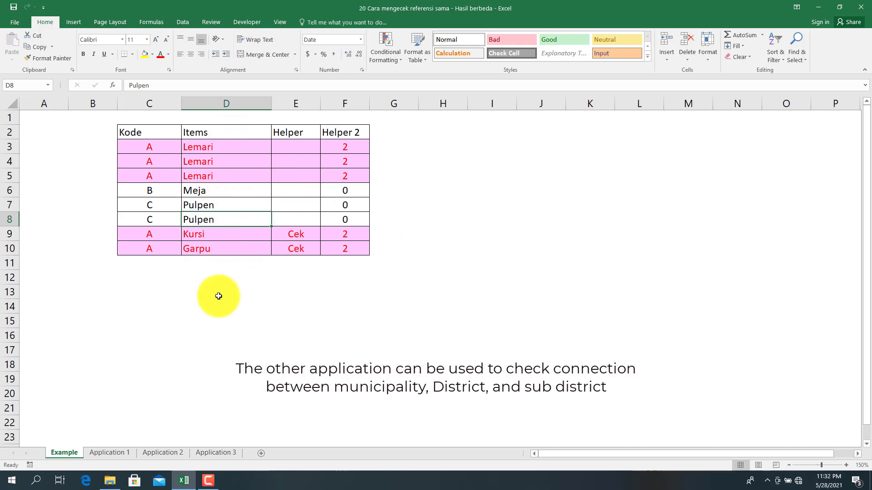
- On the Application 1 sheet, compare the Kelurahan, Kecamatan and Kotamadya entries of the Grogol Selatan rows 4 and 13
{"action": "left_click", "coordinate": [118, 453]}
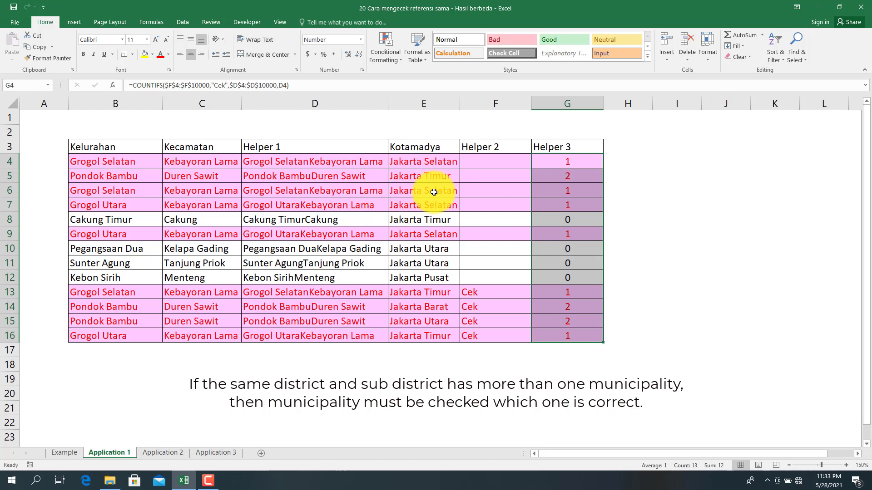
{"action": "left_click", "coordinate": [116, 161]}
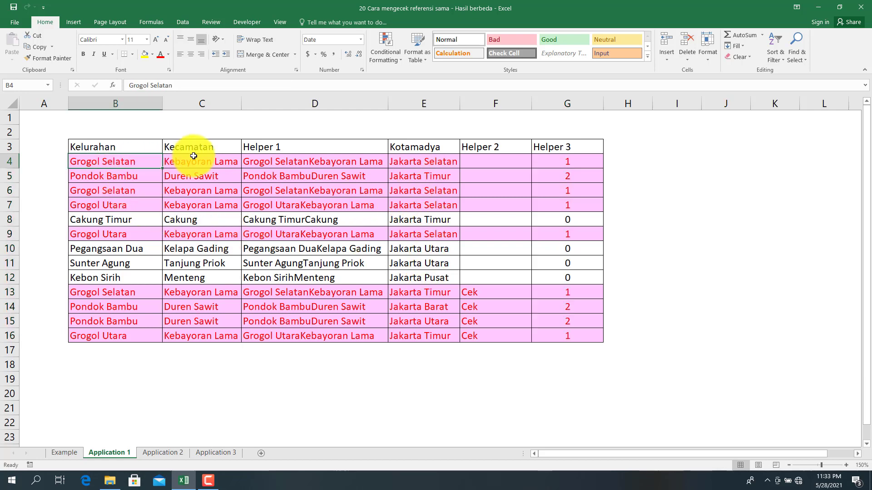
{"action": "left_click", "coordinate": [197, 162]}
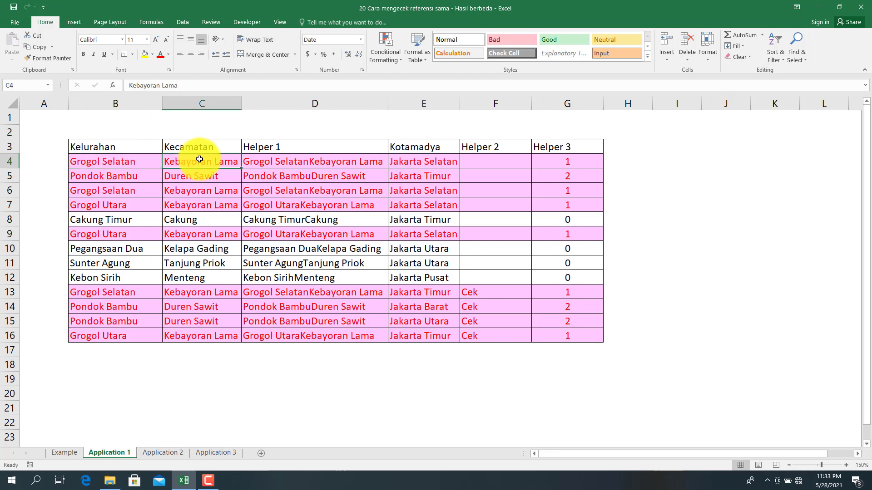
{"action": "left_click", "coordinate": [426, 163]}
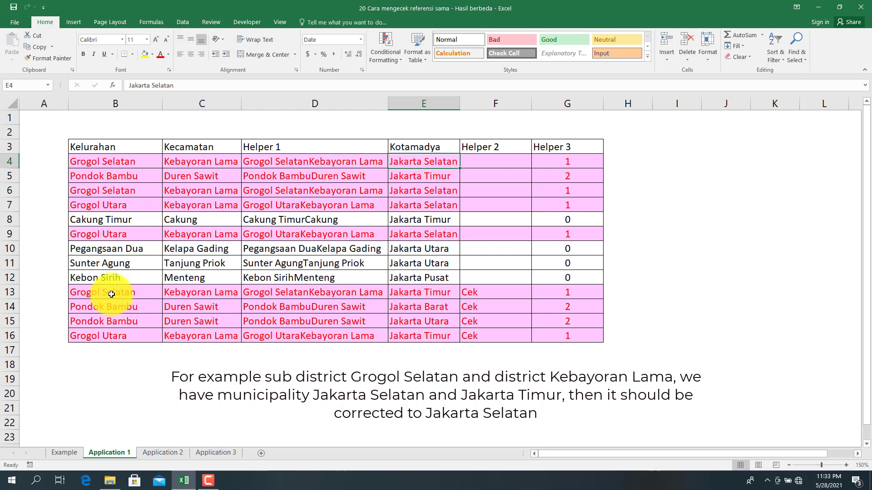
{"action": "left_click_drag", "start_coordinate": [112, 294], "coordinate": [363, 293]}
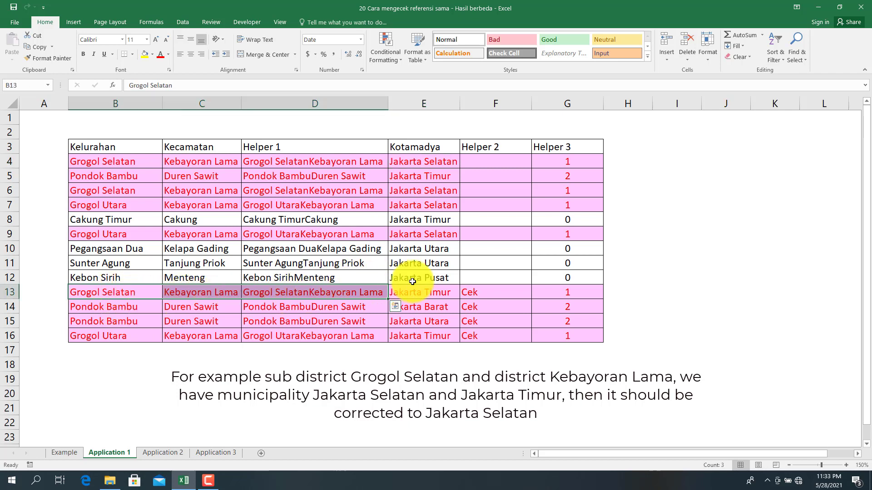
{"action": "left_click", "coordinate": [428, 292]}
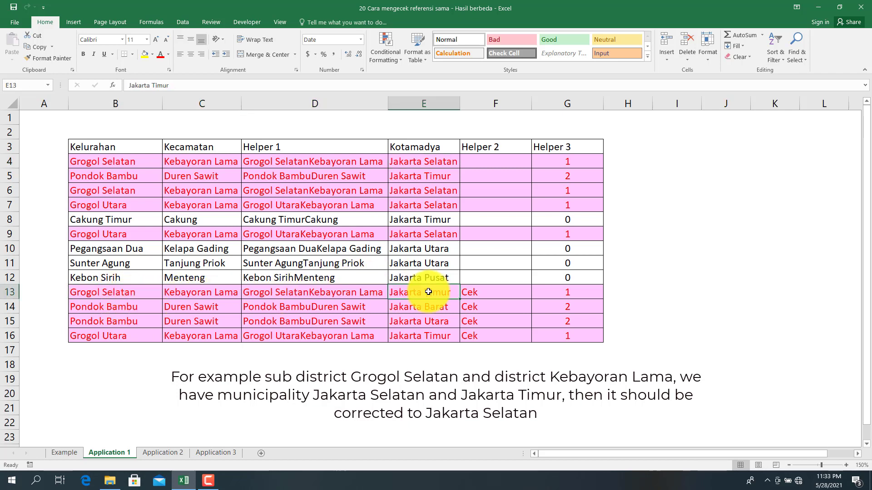
{"action": "left_click", "coordinate": [424, 162]}
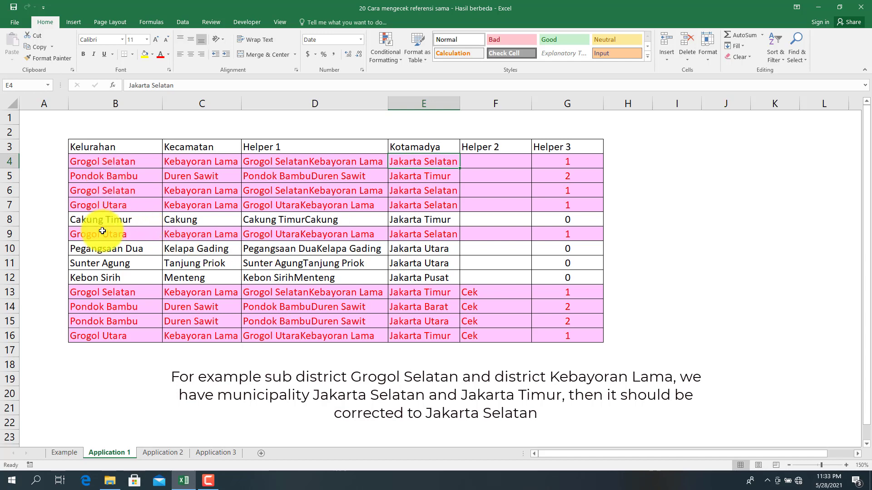
- Review the Application 2 and Application 3 example sheets, then return to the Example sheet
{"action": "left_click", "coordinate": [151, 453]}
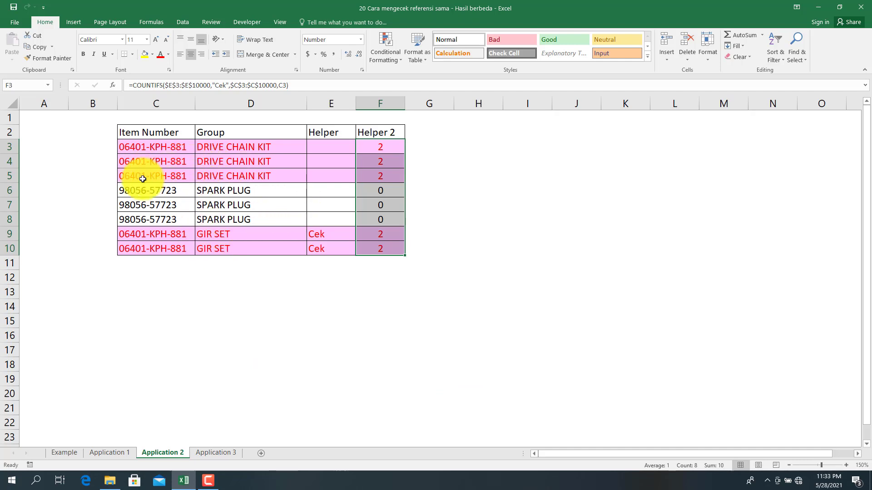
{"action": "left_click", "coordinate": [221, 452]}
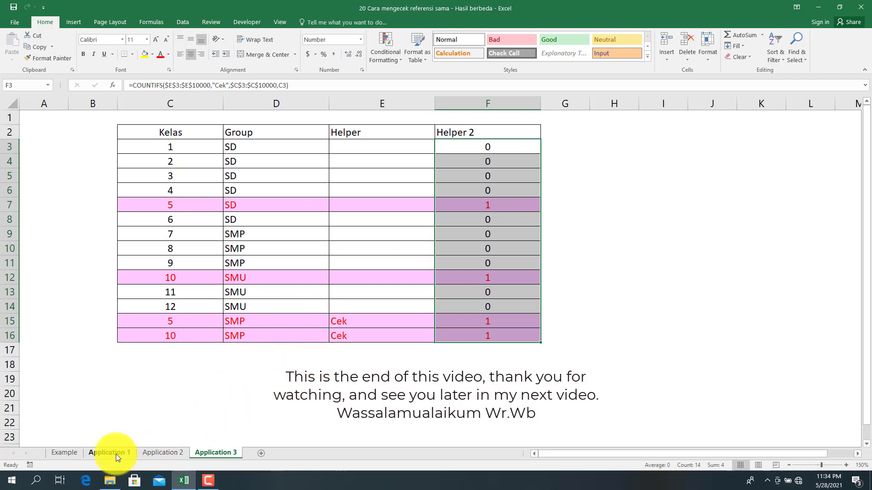
{"action": "left_click", "coordinate": [91, 452]}
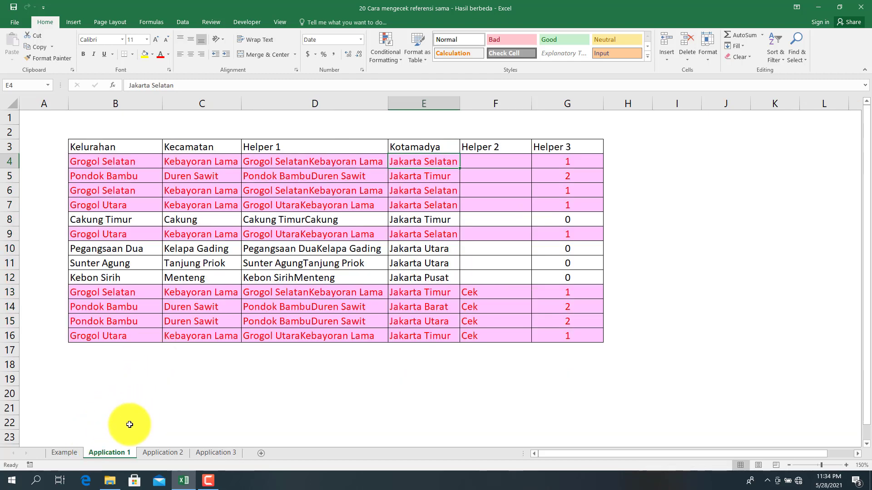
{"action": "left_click", "coordinate": [68, 453]}
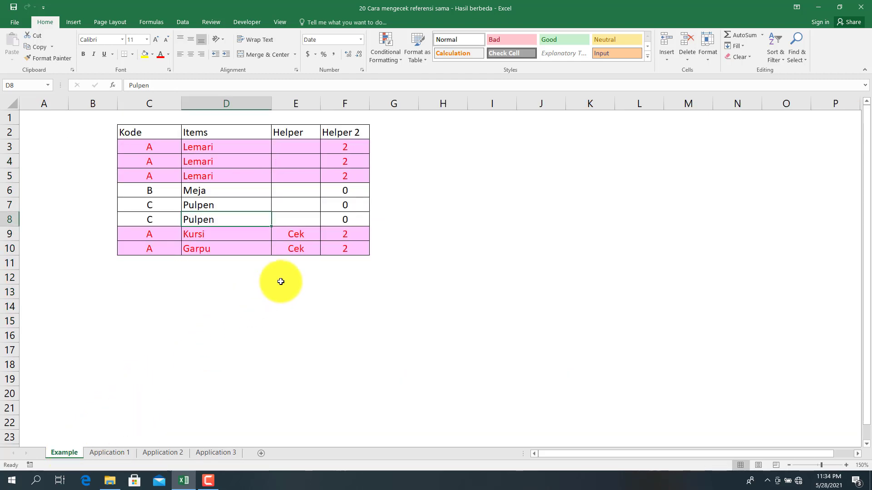